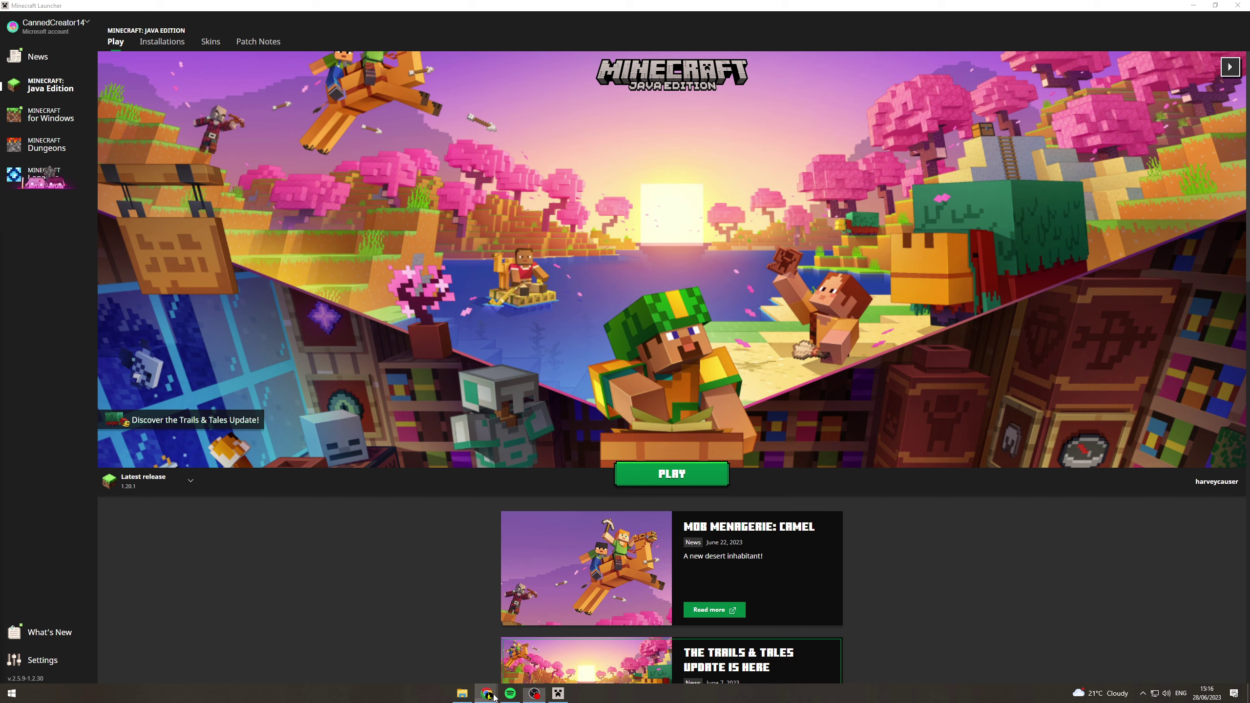
Switch to the OptiFine website in Chrome and list all available versions on its downloads page
mouse_move(486, 693)
click(520, 643)
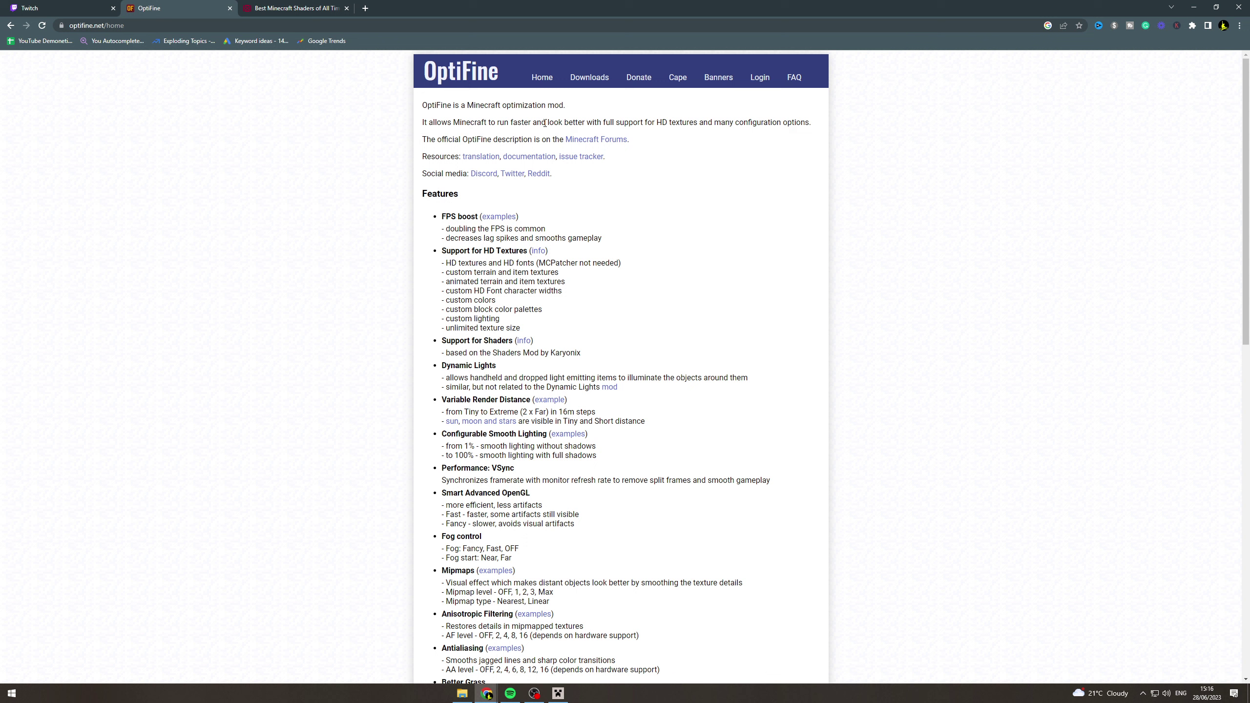
click(588, 79)
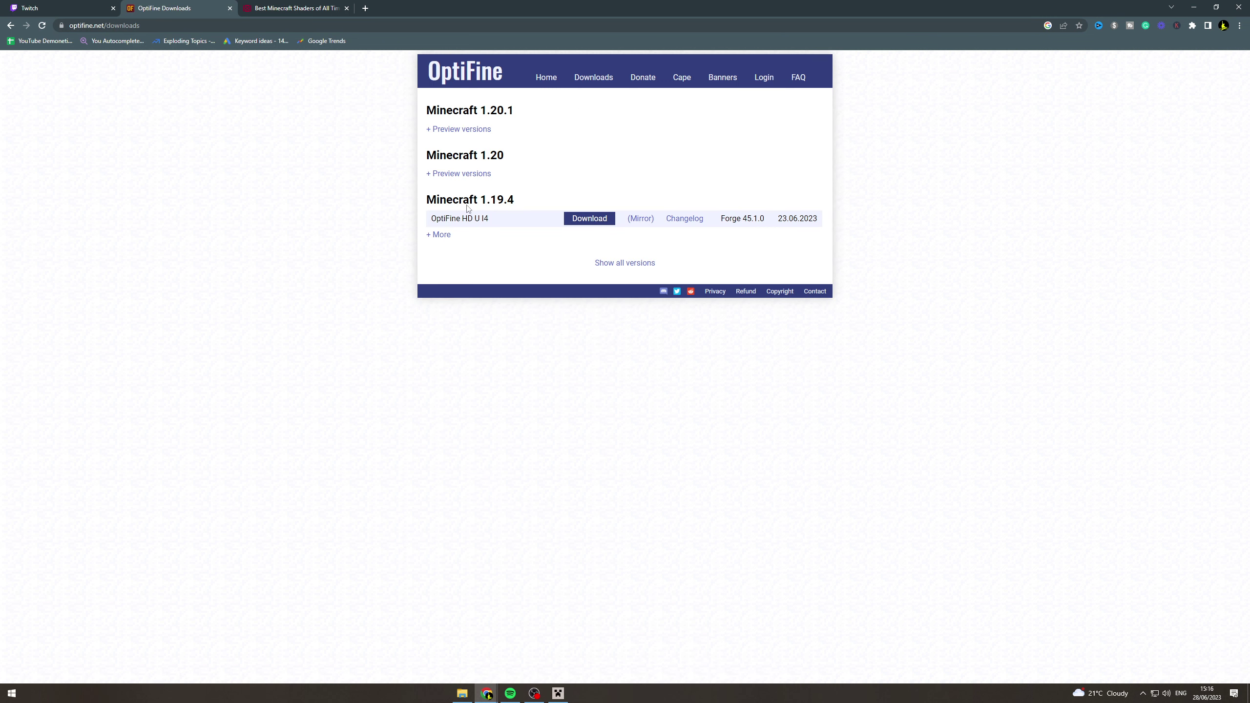
click(462, 134)
click(461, 132)
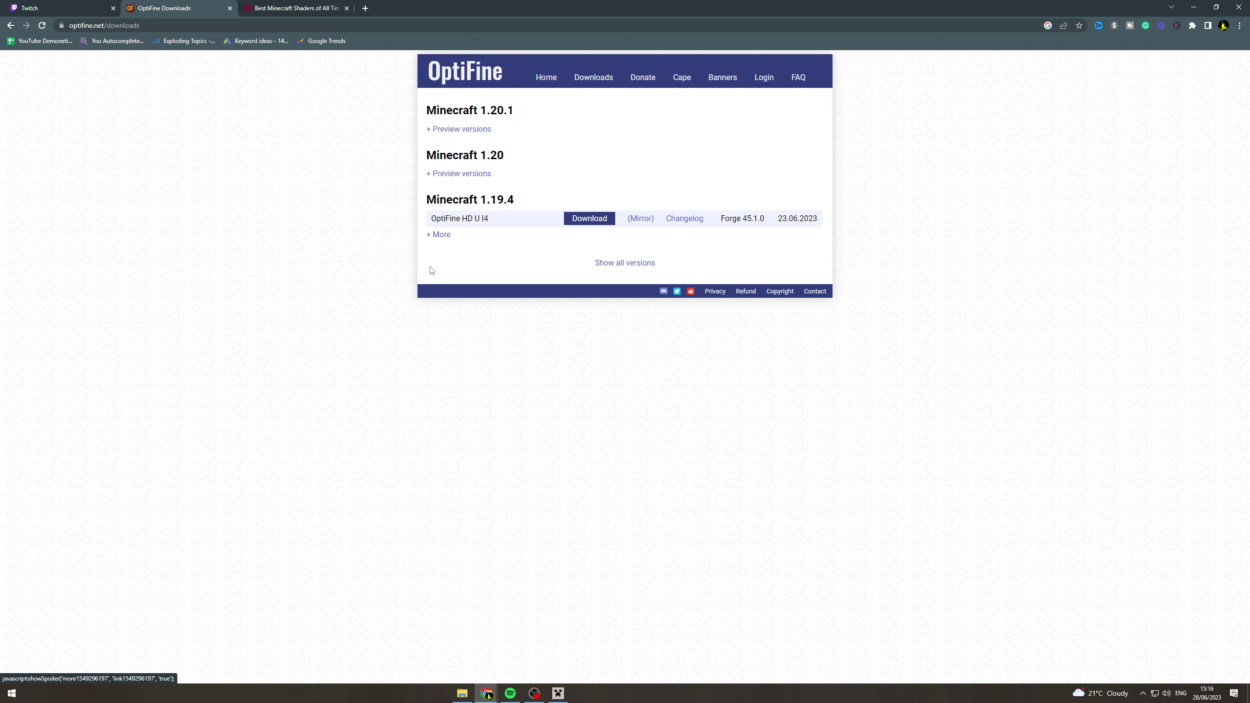
click(597, 265)
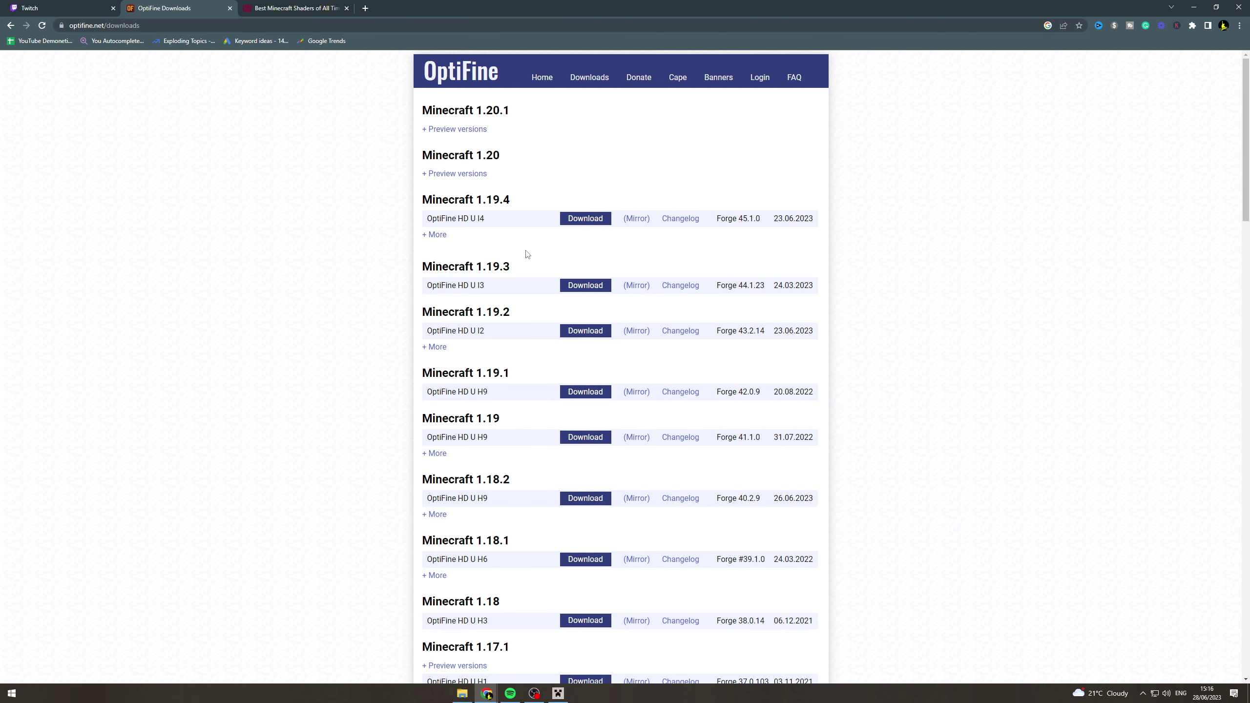
Download OptiFine HD U I4 for Minecraft 1.19.4, accepting the privacy notice and closing the advertisement page
click(582, 332)
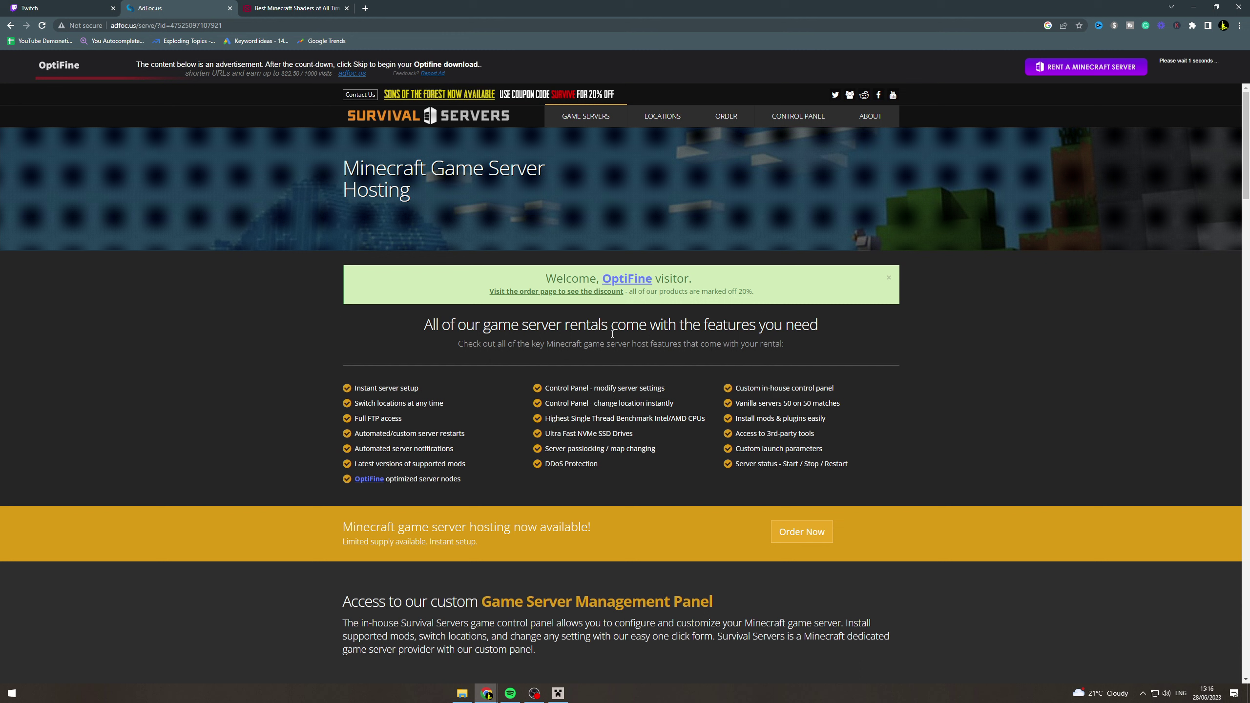
click(1164, 69)
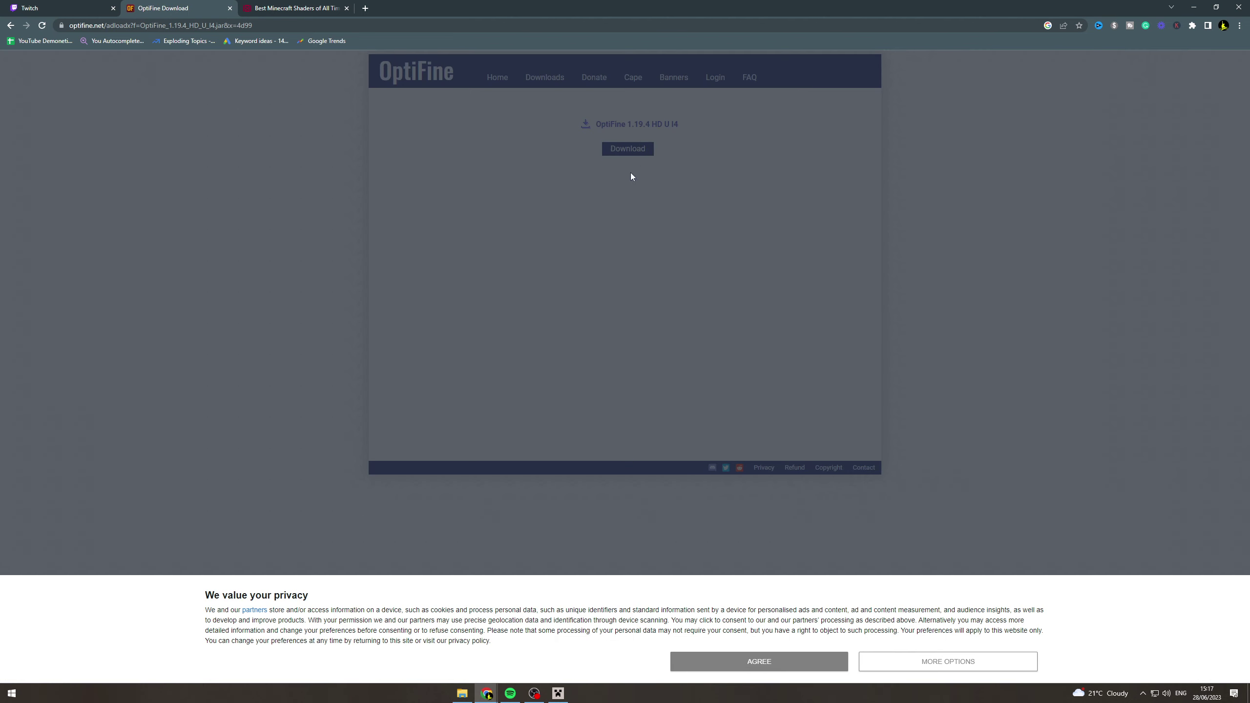
click(812, 660)
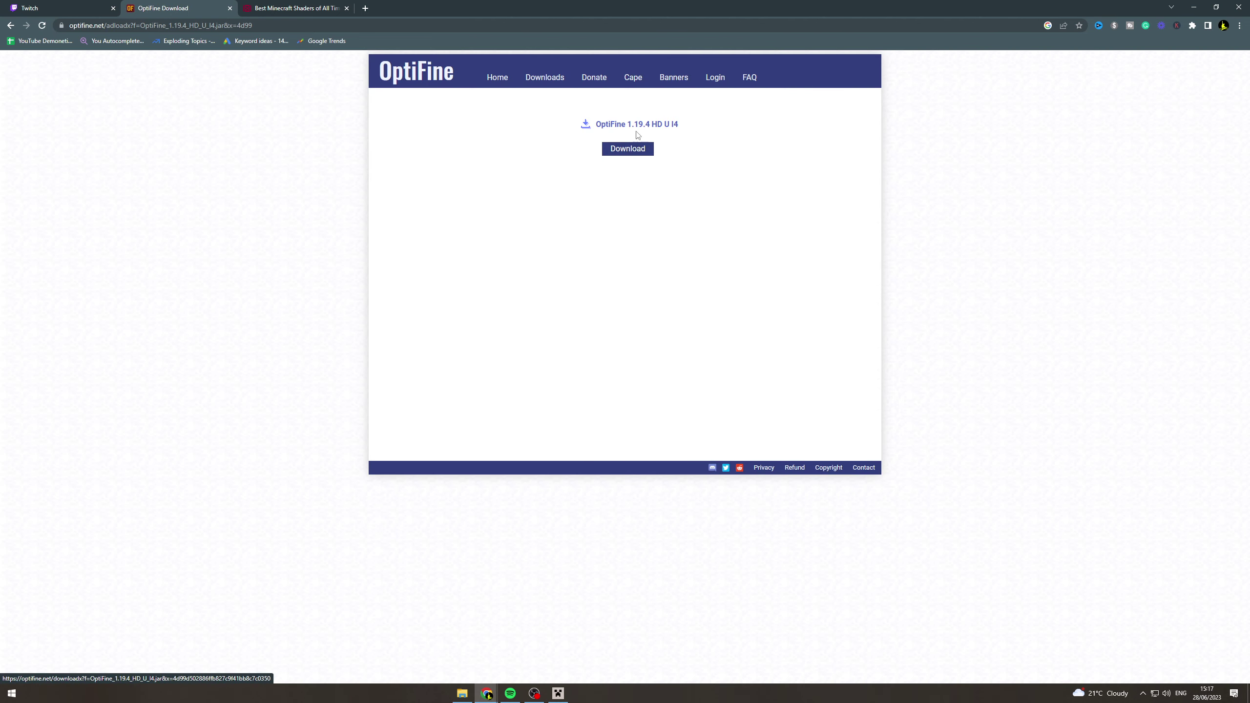
click(629, 150)
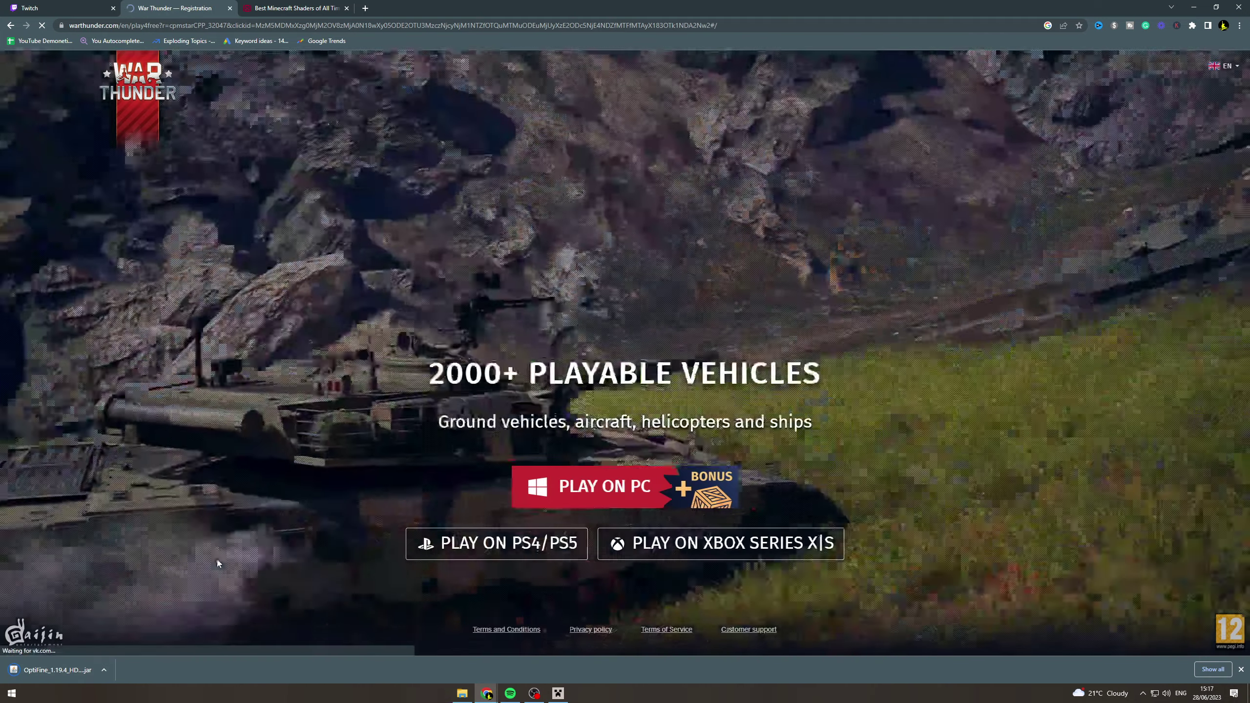
key(ctrl+w)
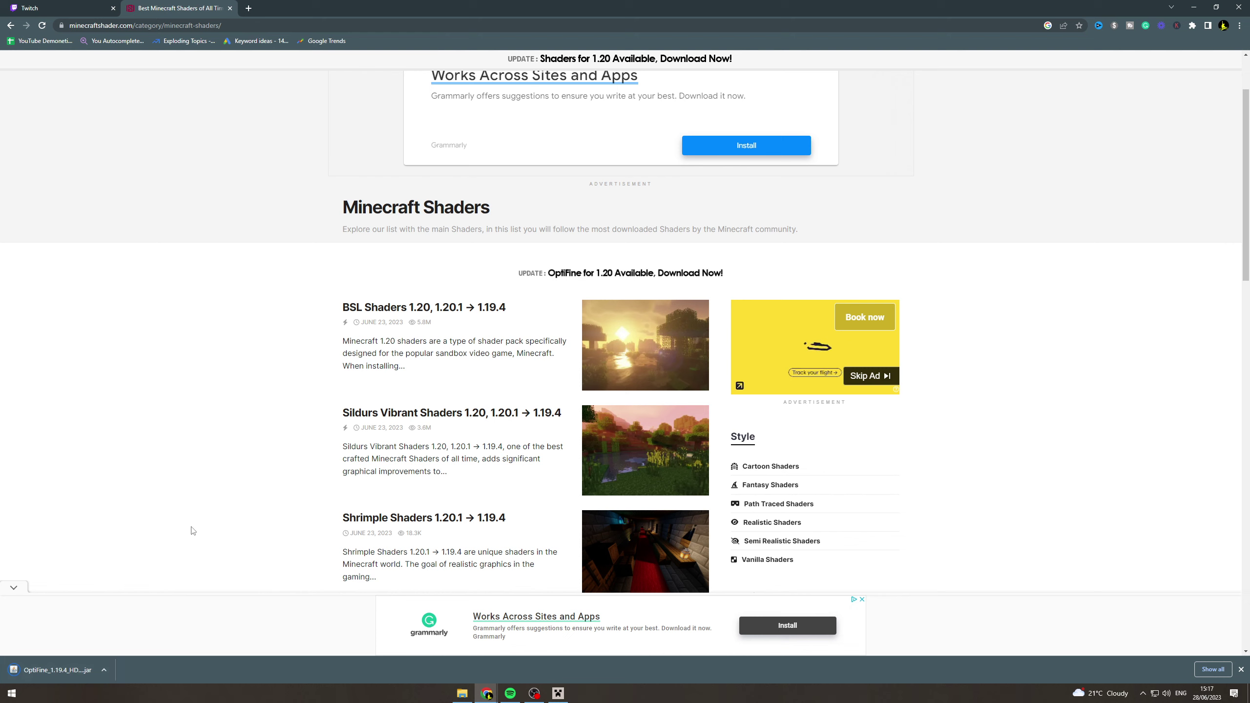
Open the downloaded OptiFine installer to view its install options and close it without installing
click(105, 671)
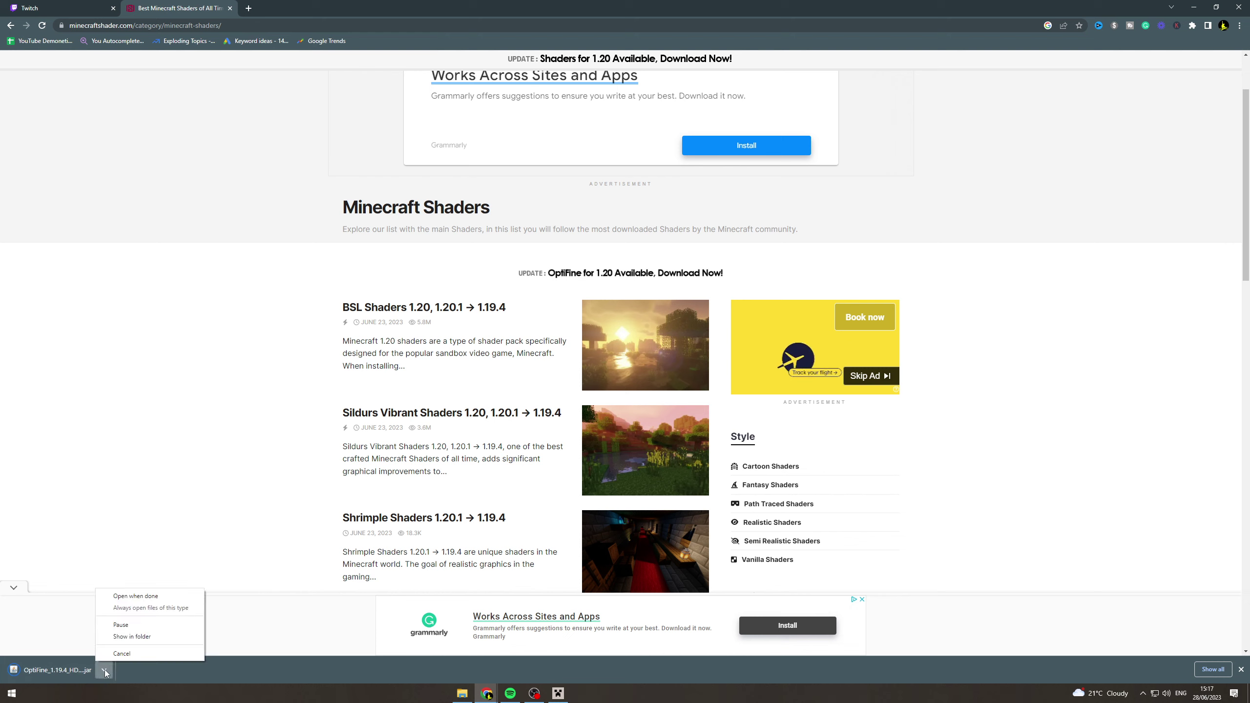
click(162, 634)
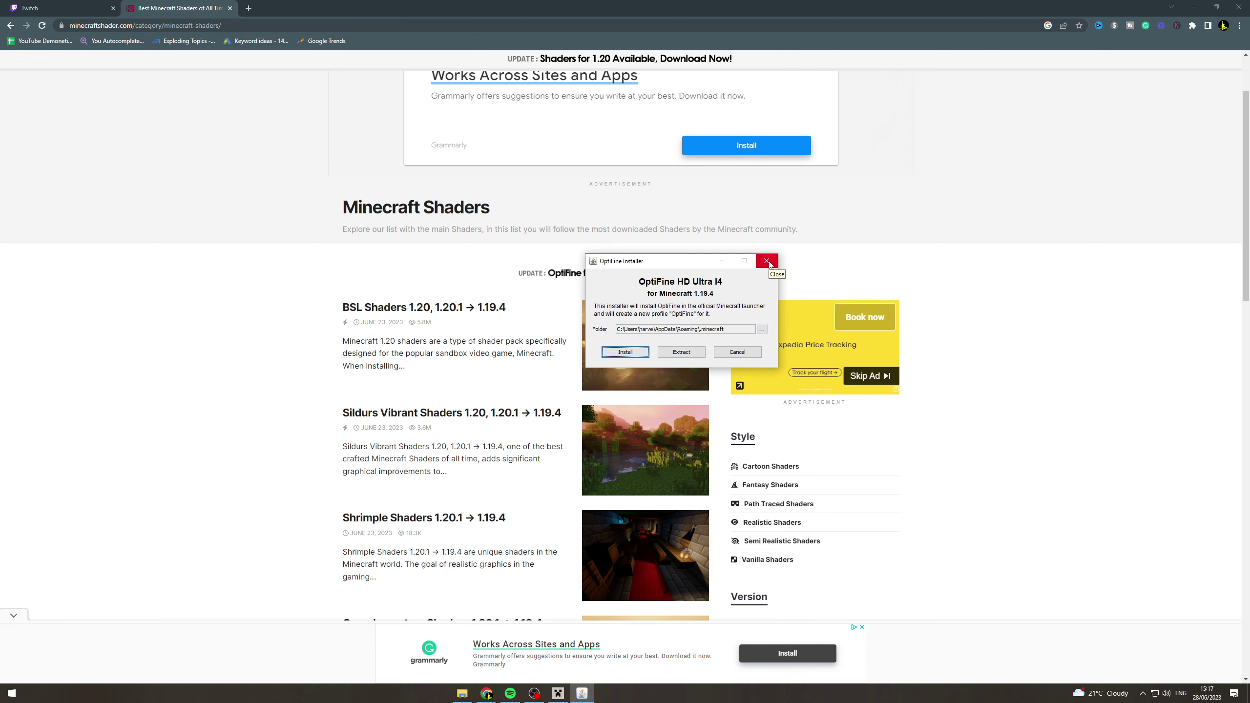
click(767, 261)
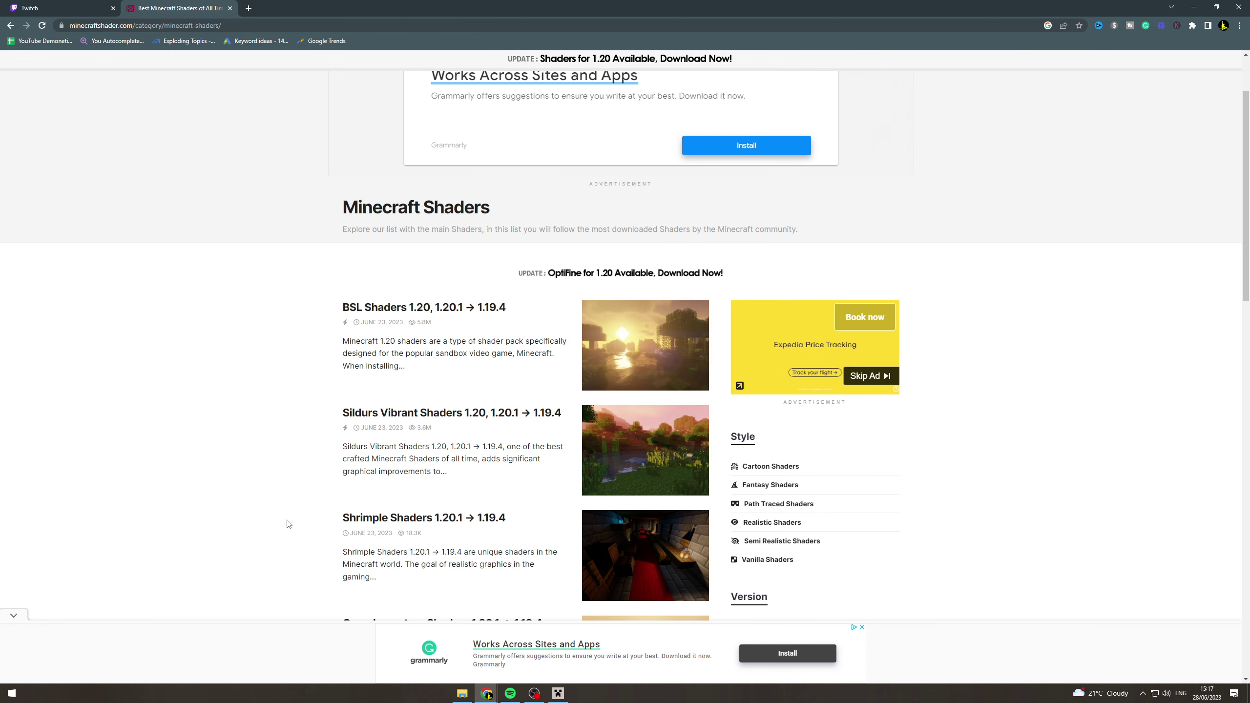
Switch to the Minecraft Launcher and select the OptiFine 1.19.2 installation for Java Edition
click(558, 694)
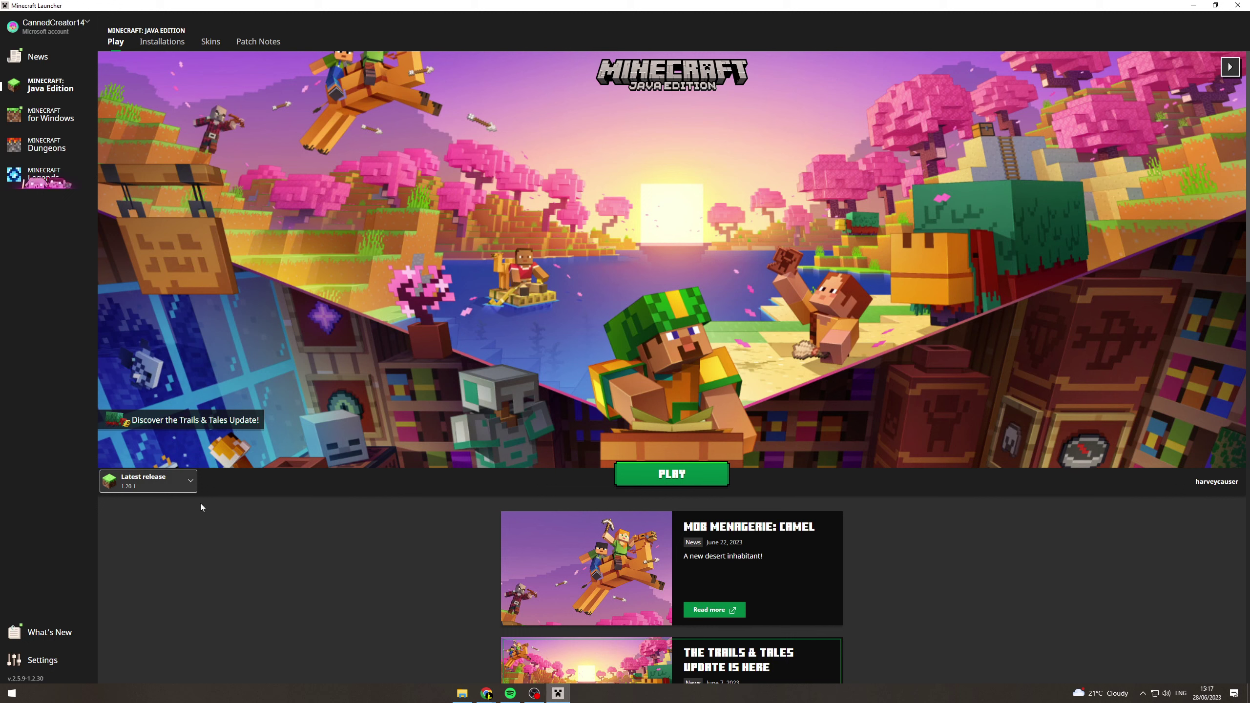
click(172, 483)
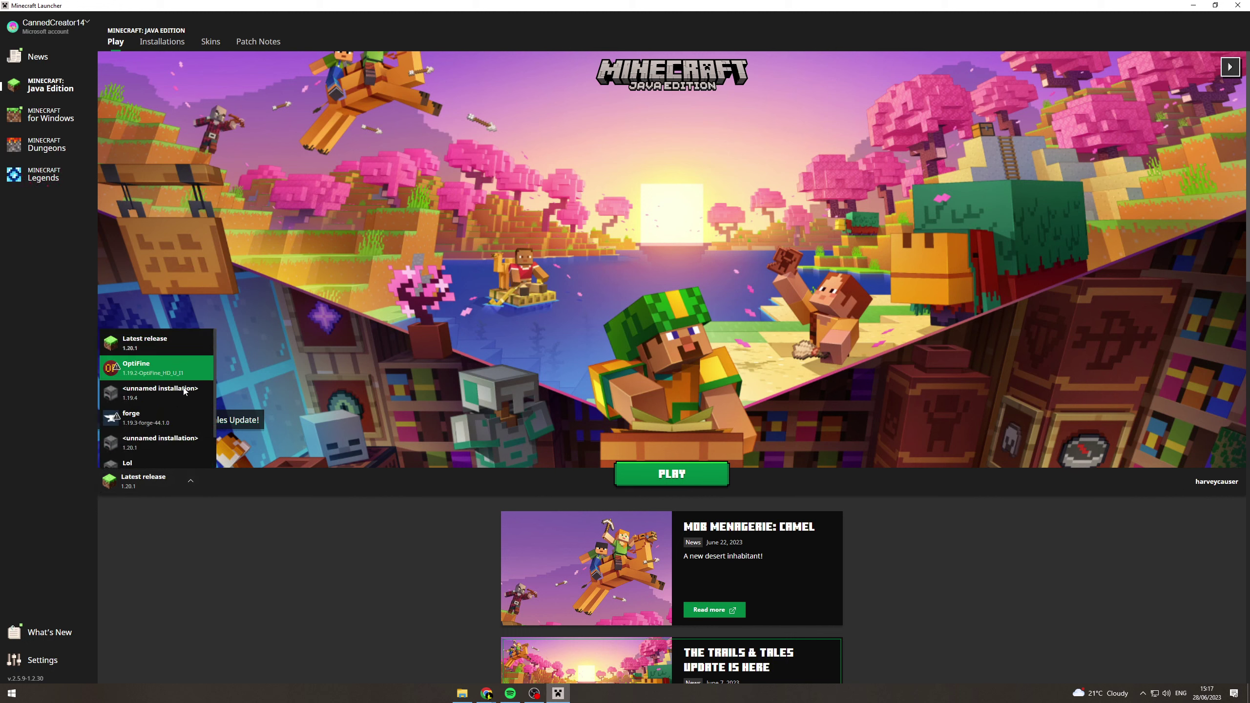
click(169, 367)
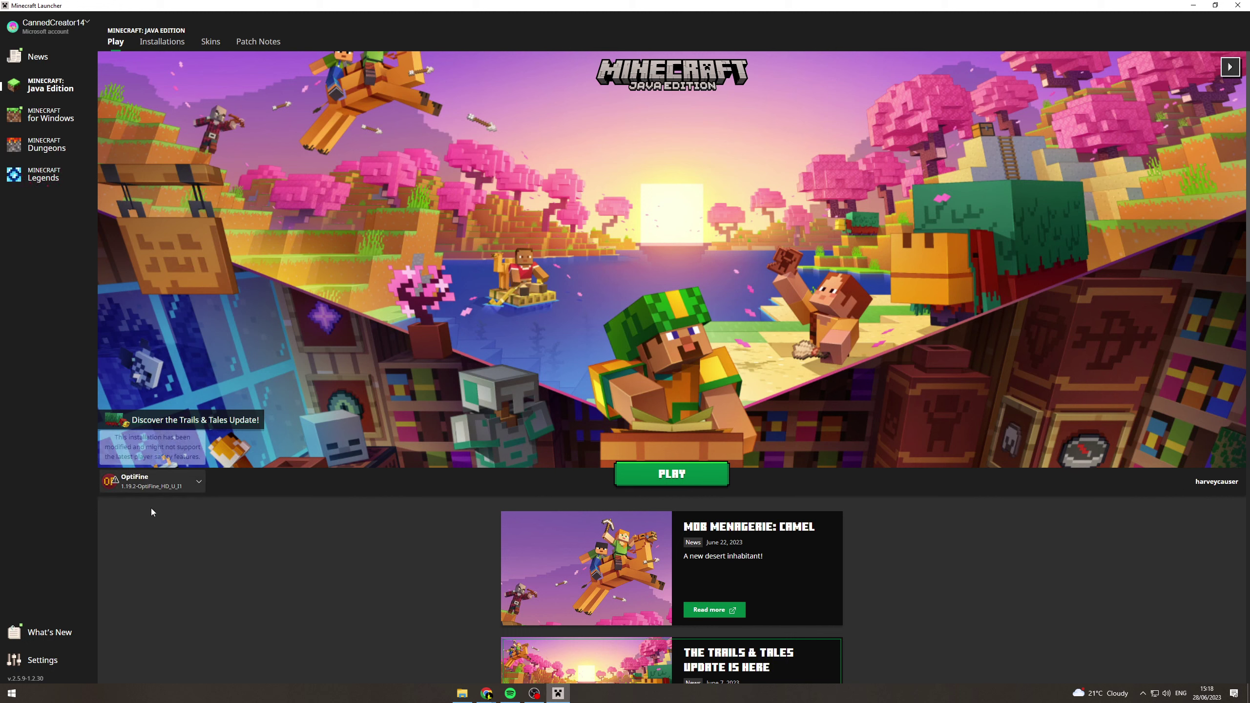
click(147, 481)
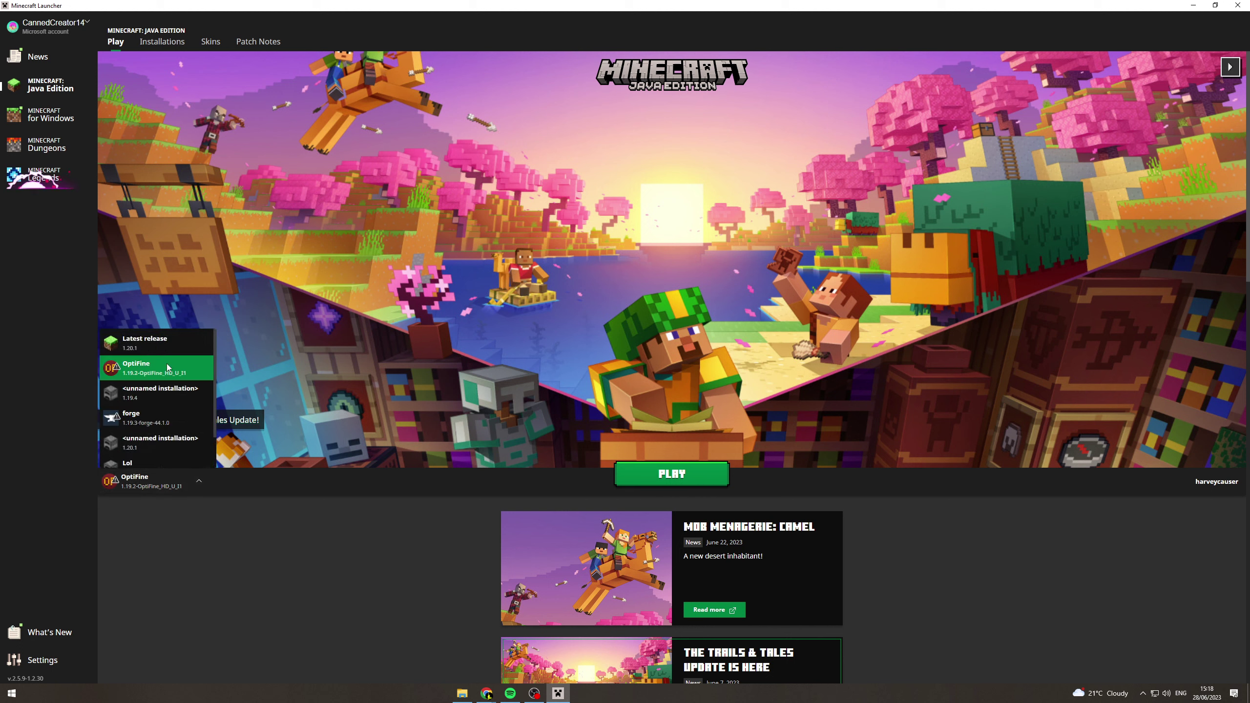
click(167, 367)
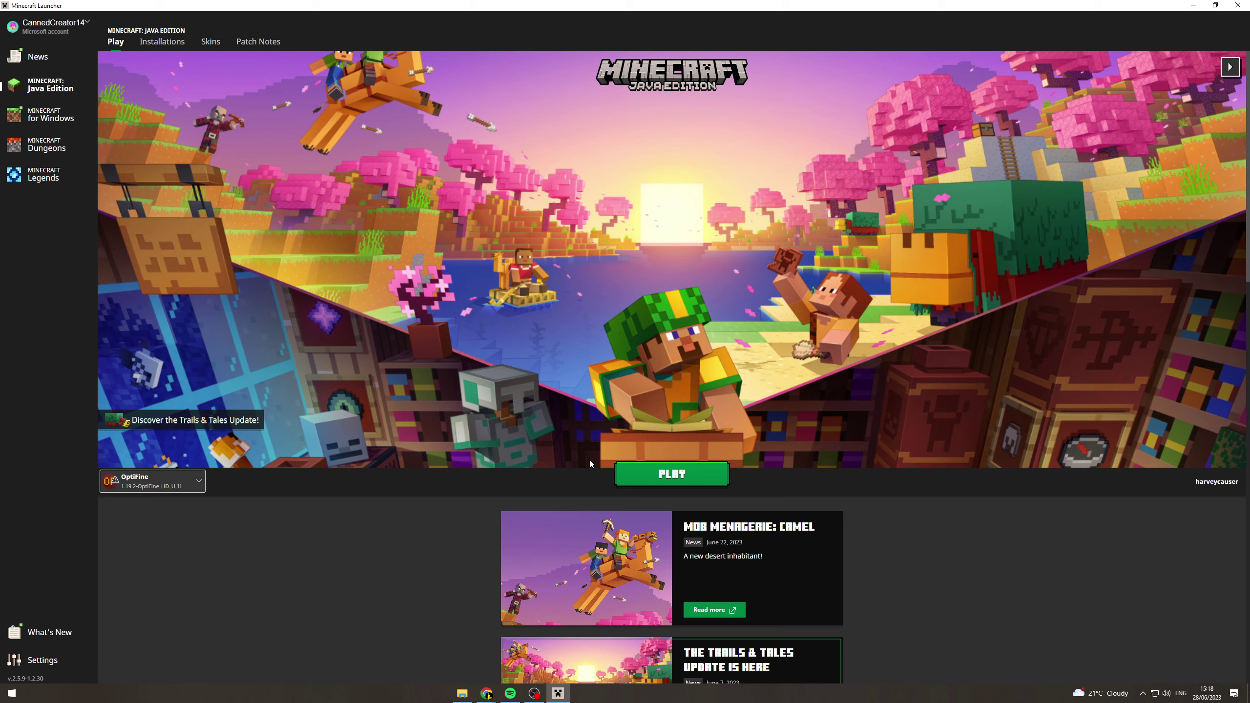
Switch to the Minecraft Shaders website in Chrome and browse its list of shader packs
click(486, 694)
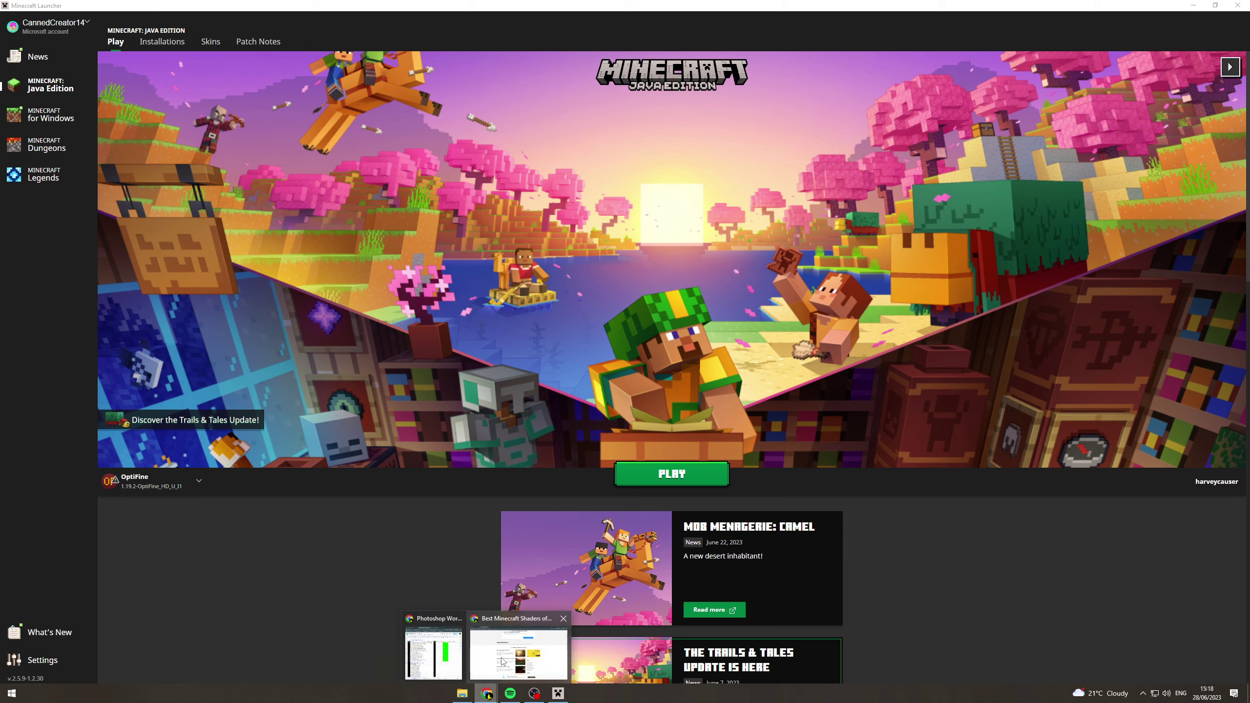
click(502, 661)
scroll(278, 237, up, 2)
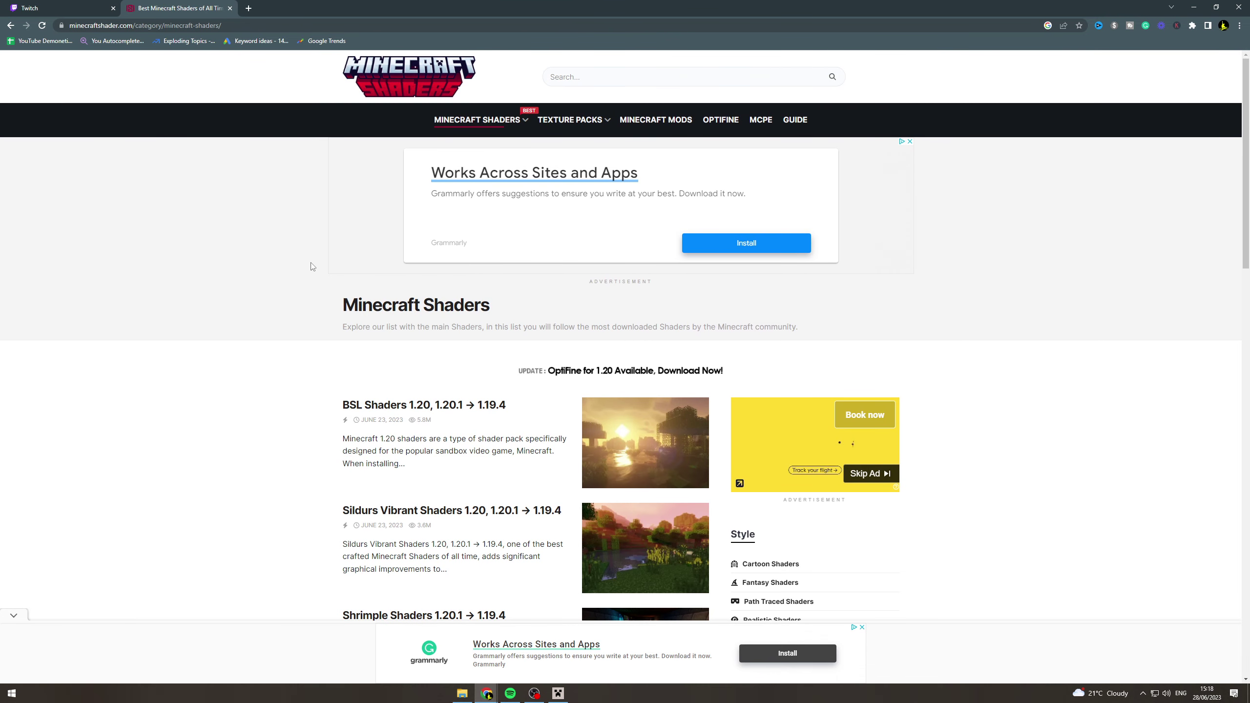
scroll(463, 316, down, 2)
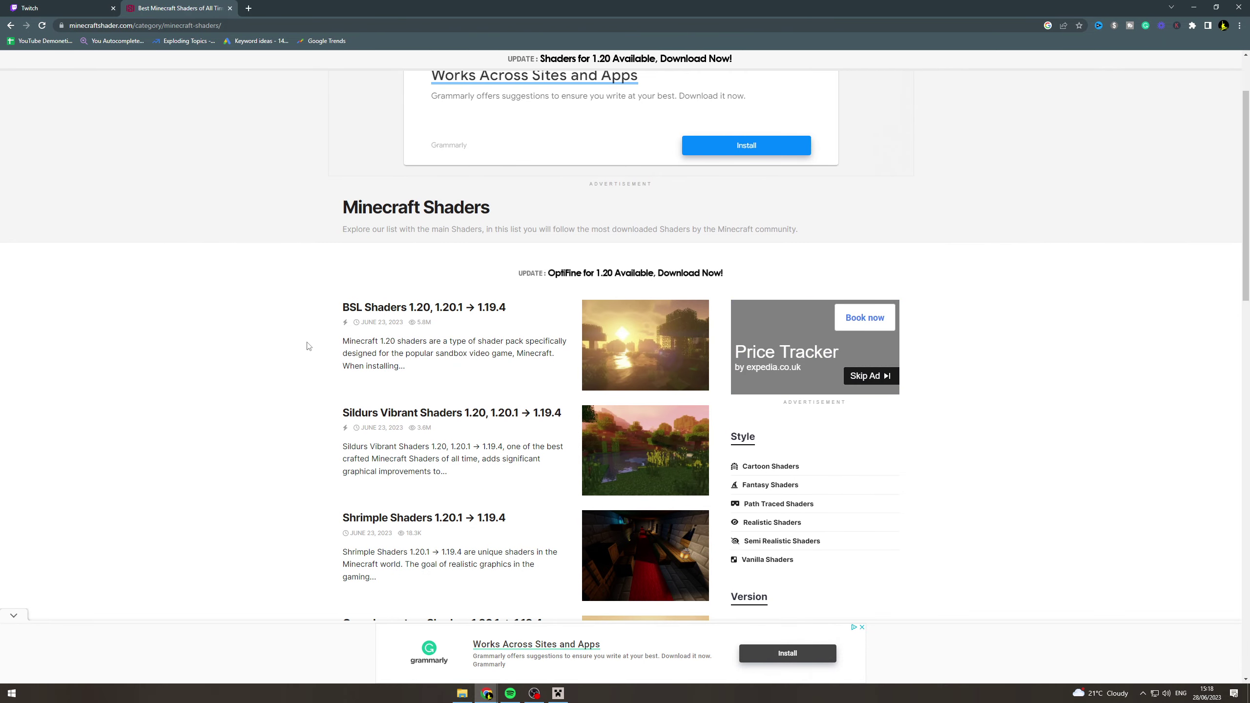
scroll(307, 346, down, 5)
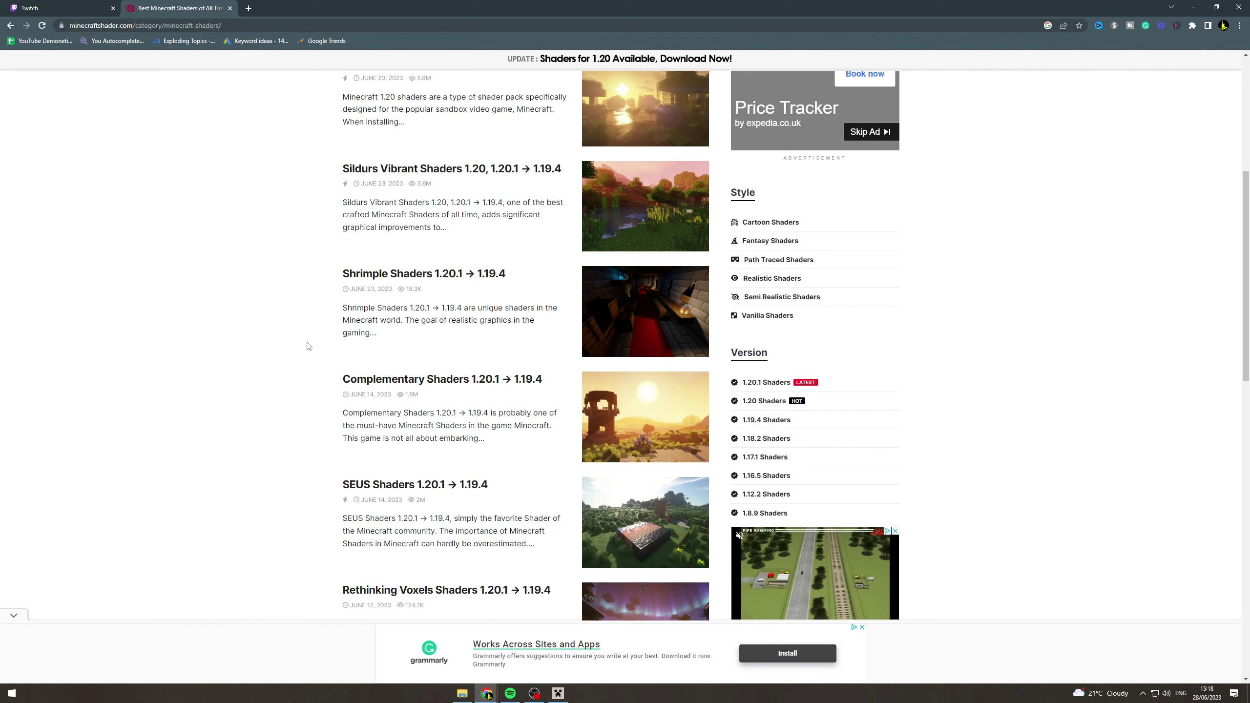
scroll(307, 346, up, 1)
scroll(307, 347, up, 3)
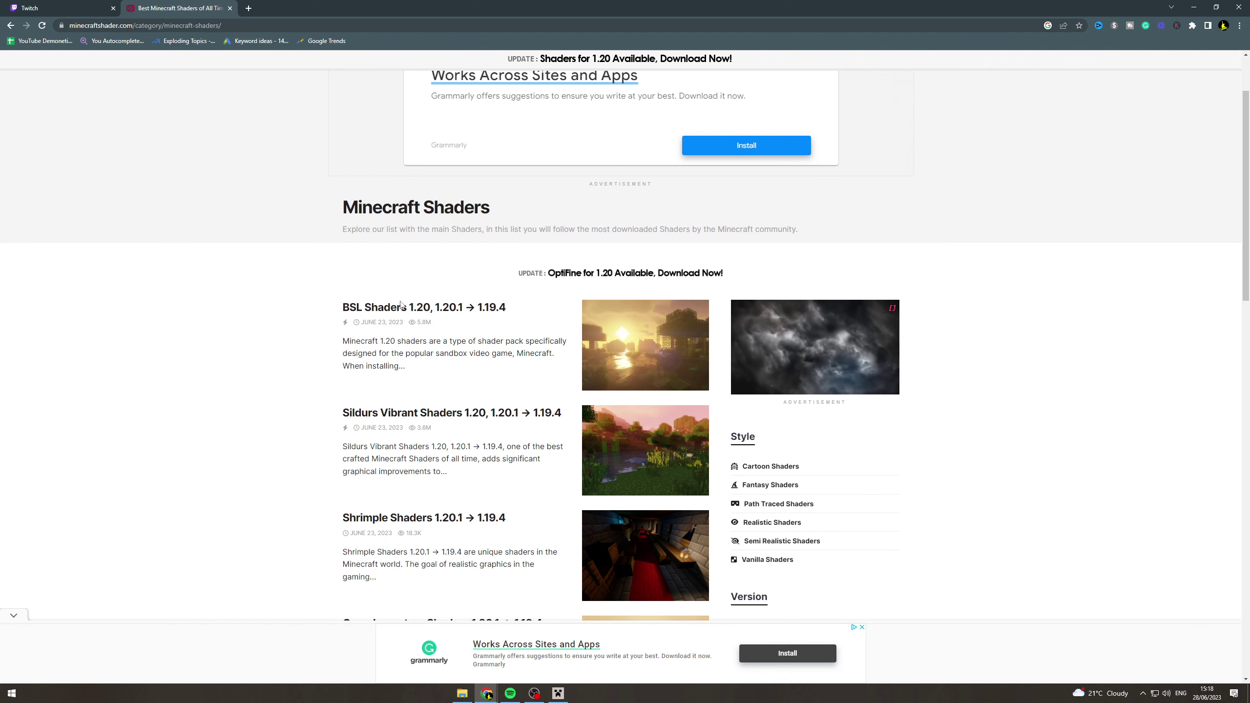
Open the BSL Shaders page and review its description, installation instructions and download links section
click(490, 307)
scroll(497, 394, down, 10)
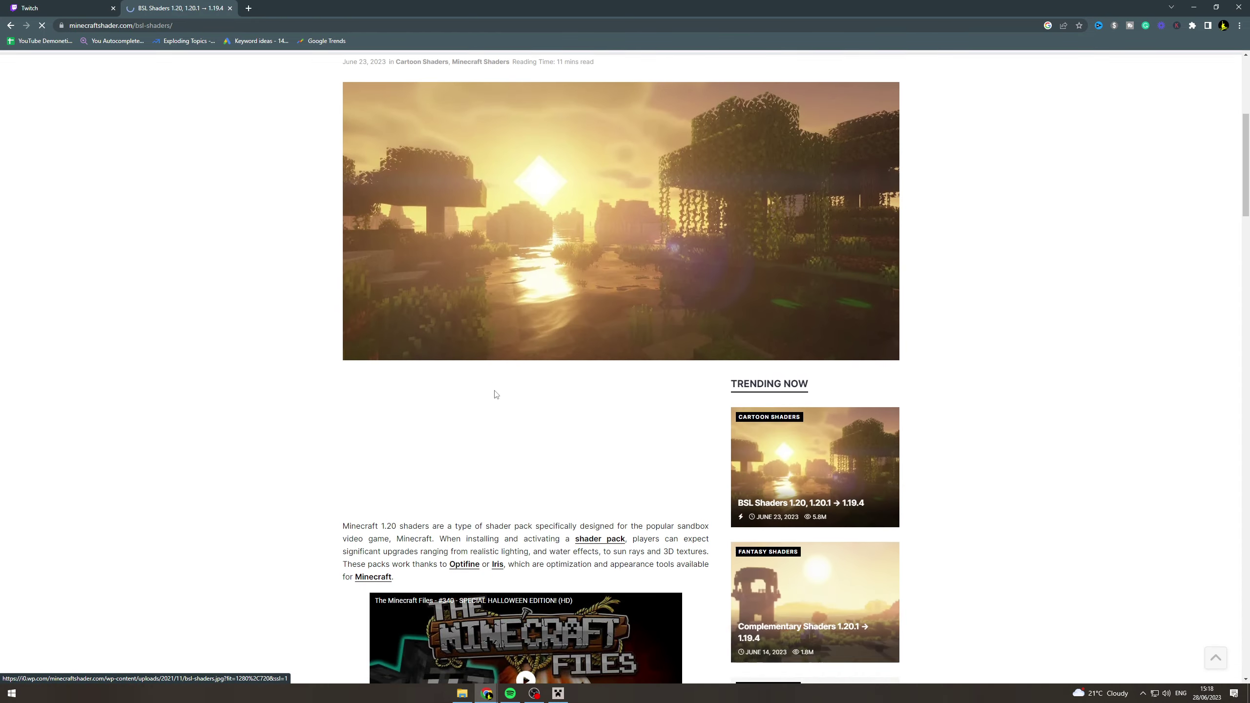
scroll(477, 404, down, 15)
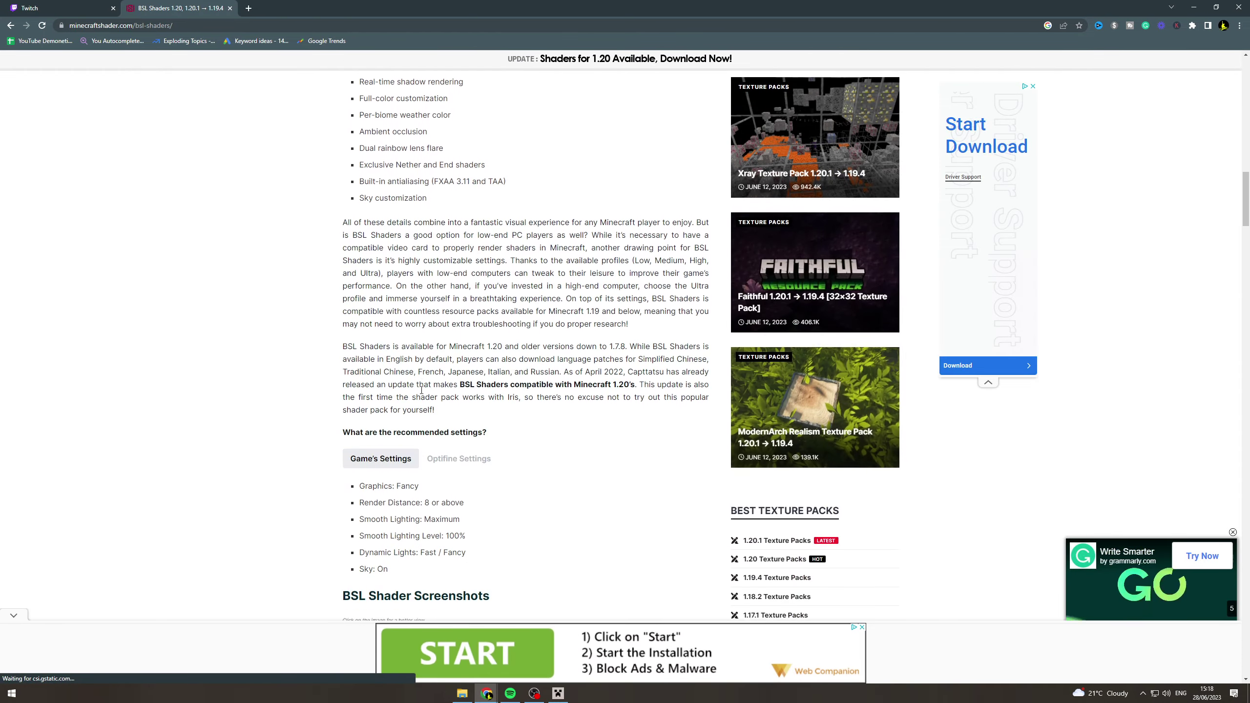
scroll(421, 394, down, 10)
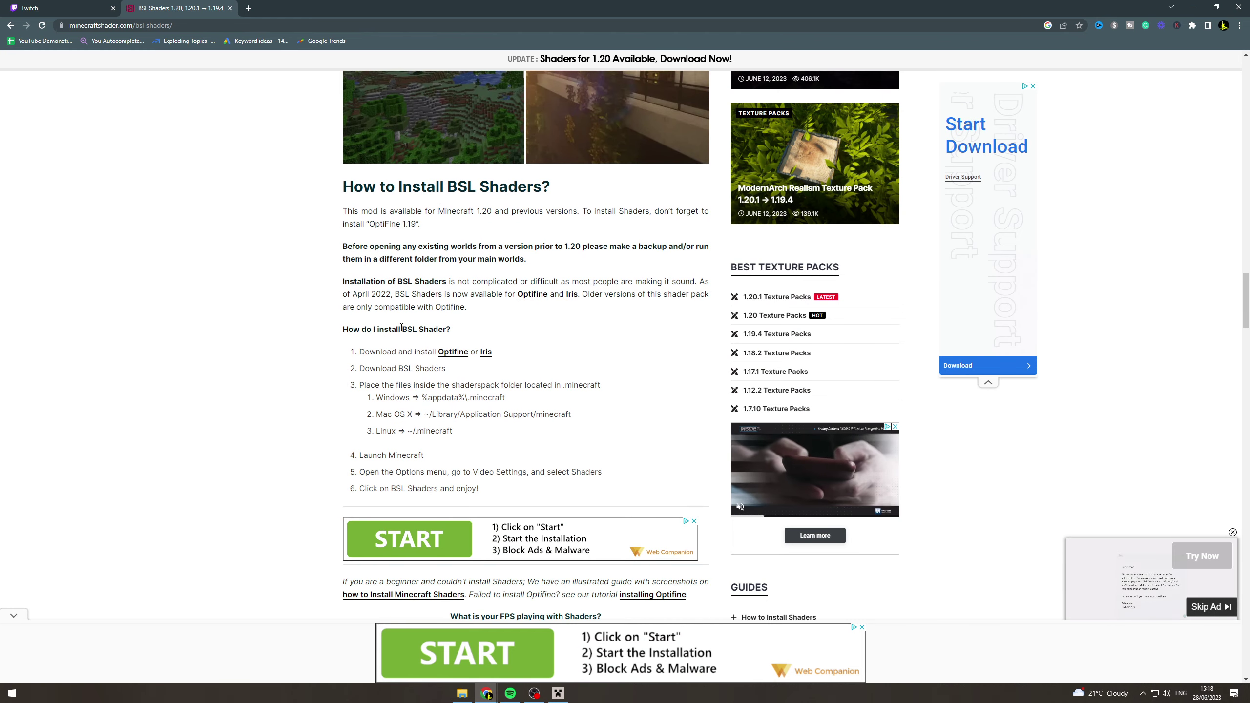
scroll(379, 335, down, 5)
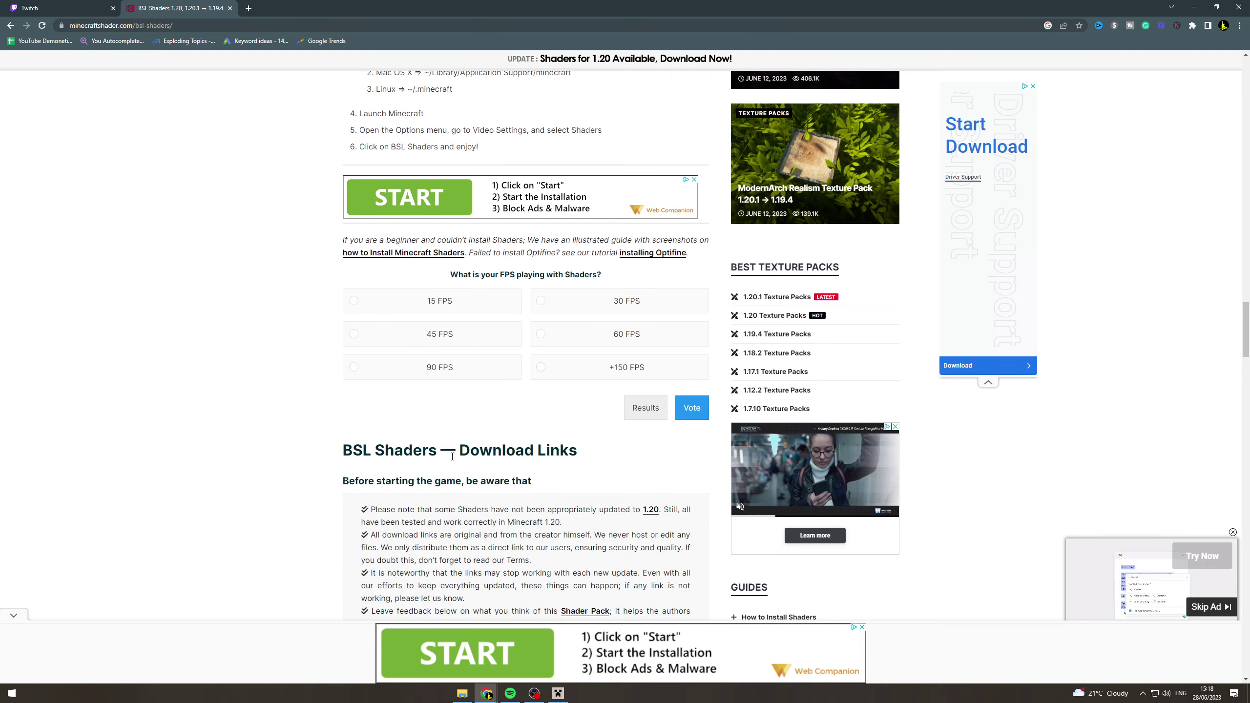
scroll(486, 442, down, 5)
middle_click(263, 317)
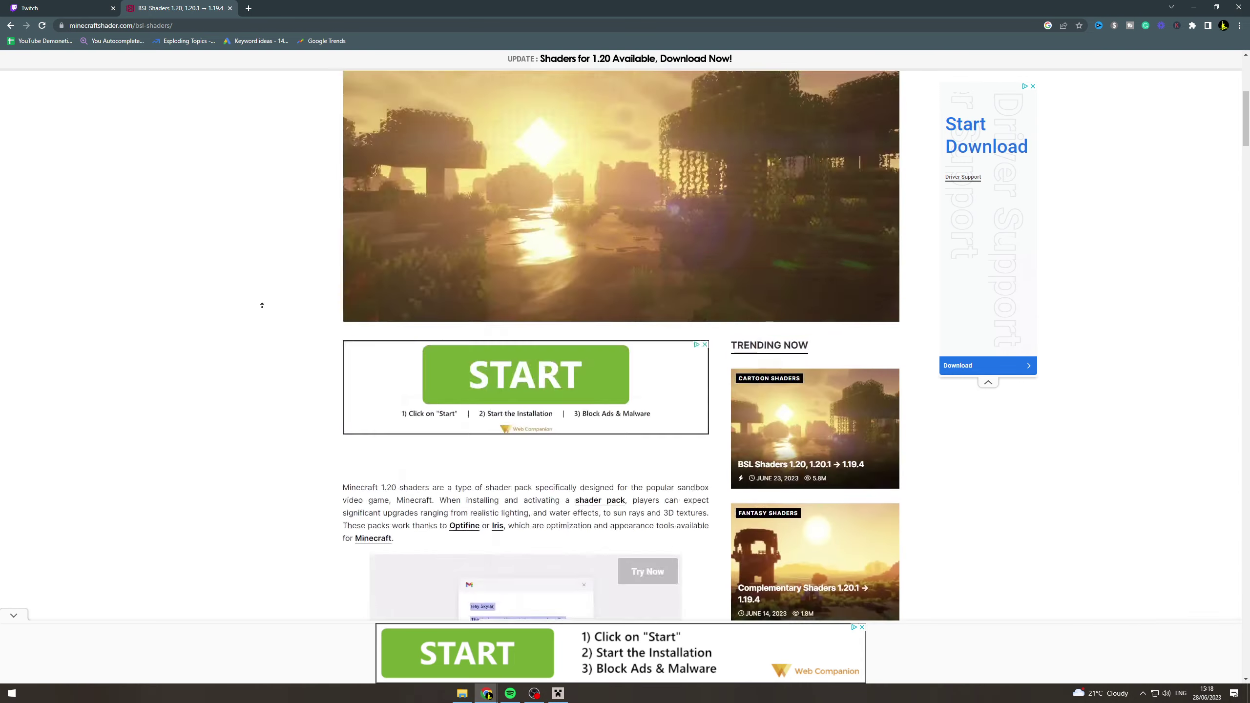
click(568, 375)
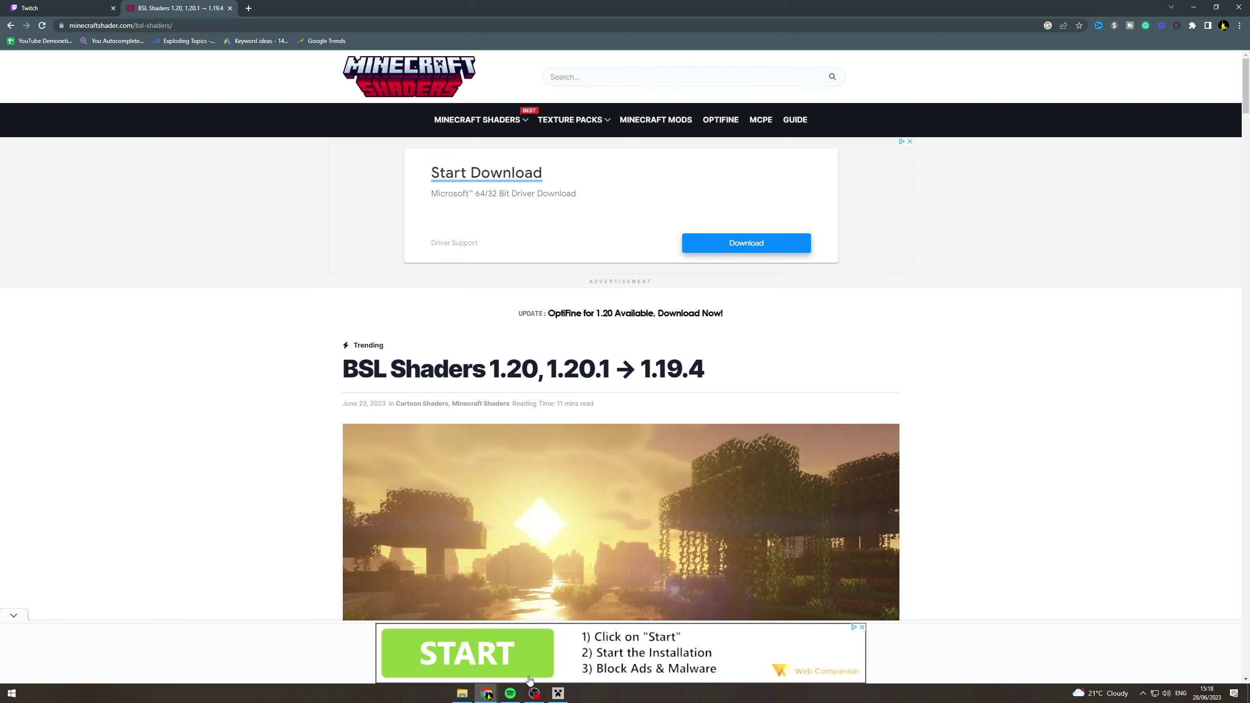
Switch to the Minecraft Launcher, start the game with the OptiFine installation and maximize its window
click(557, 693)
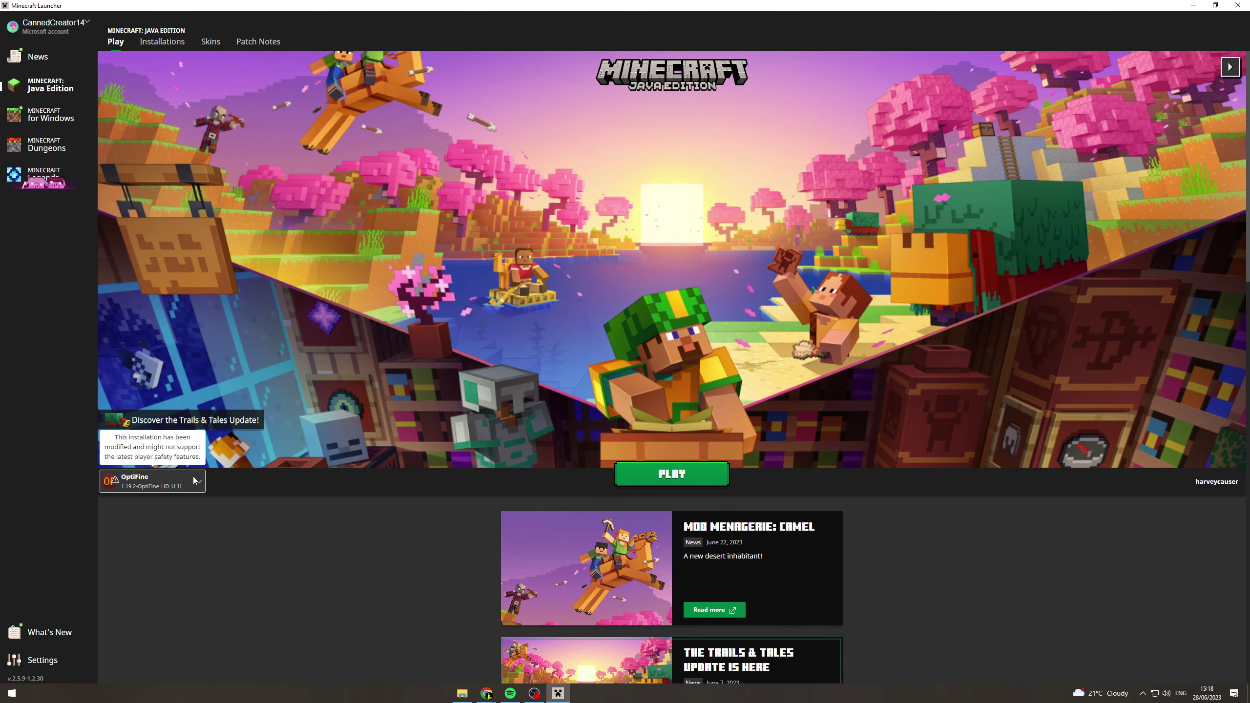
click(643, 474)
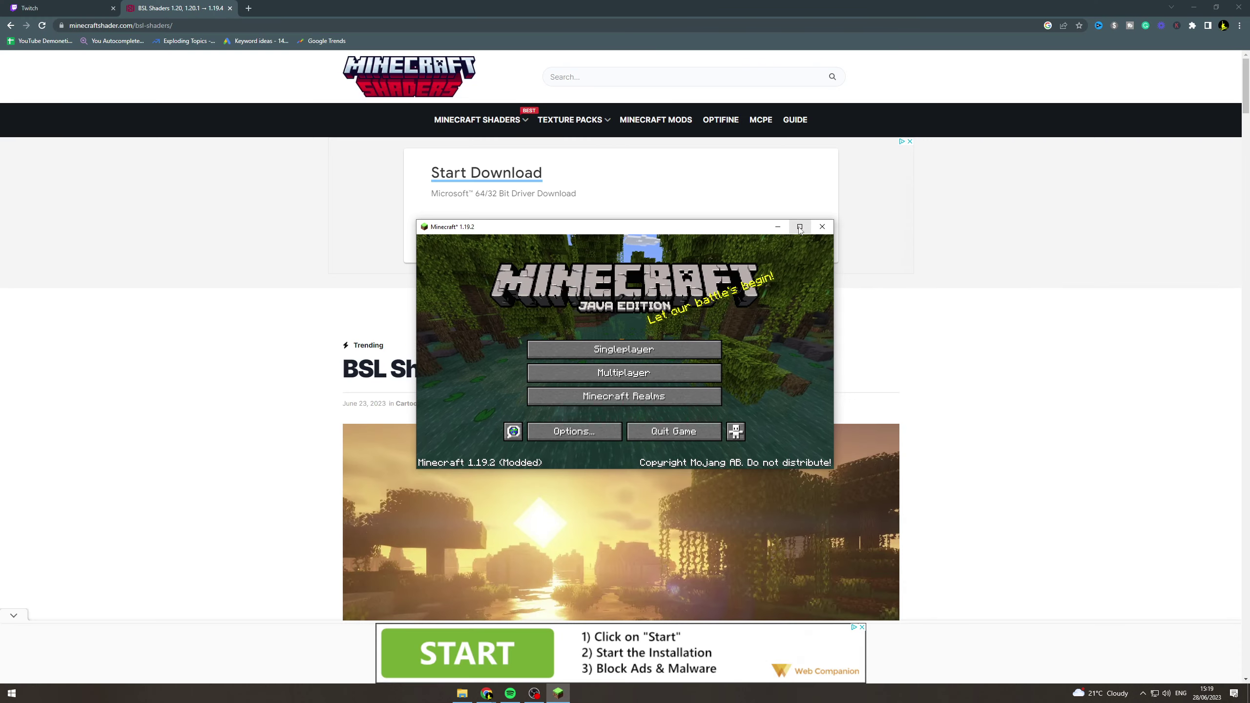
double_click(794, 227)
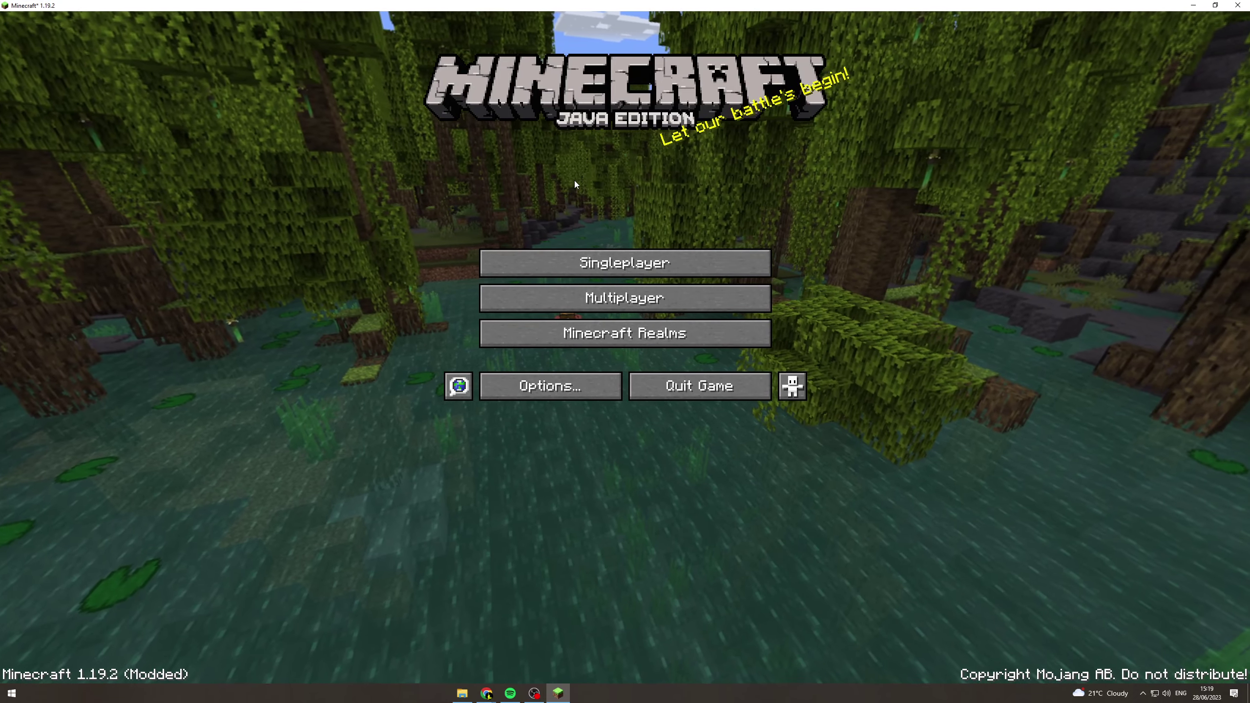
Open the Shaders screen within the game's Video Settings
click(576, 386)
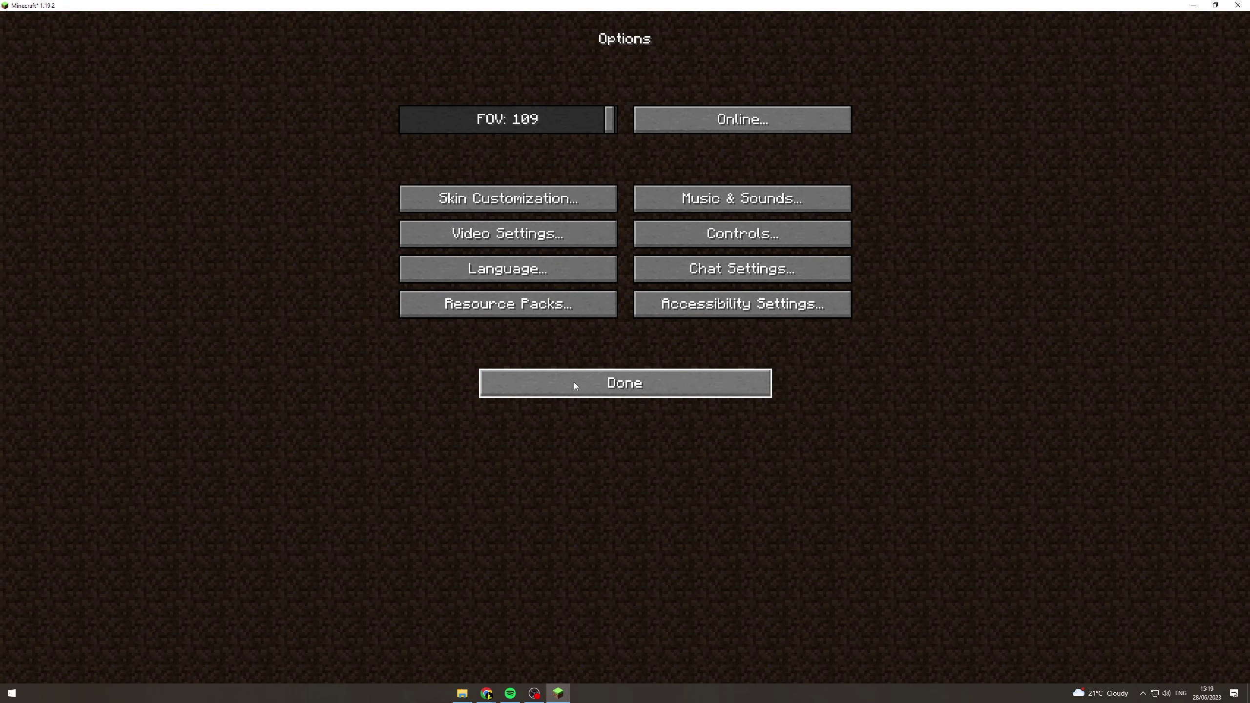
click(543, 308)
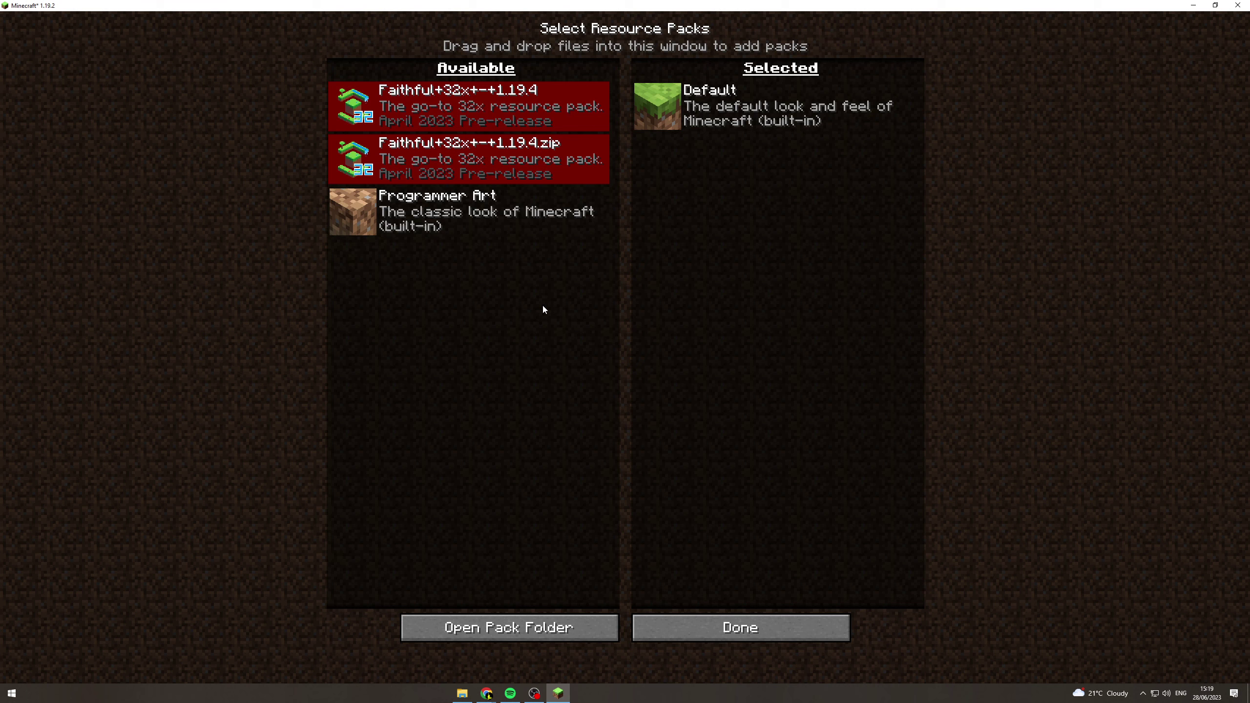
click(722, 620)
click(571, 237)
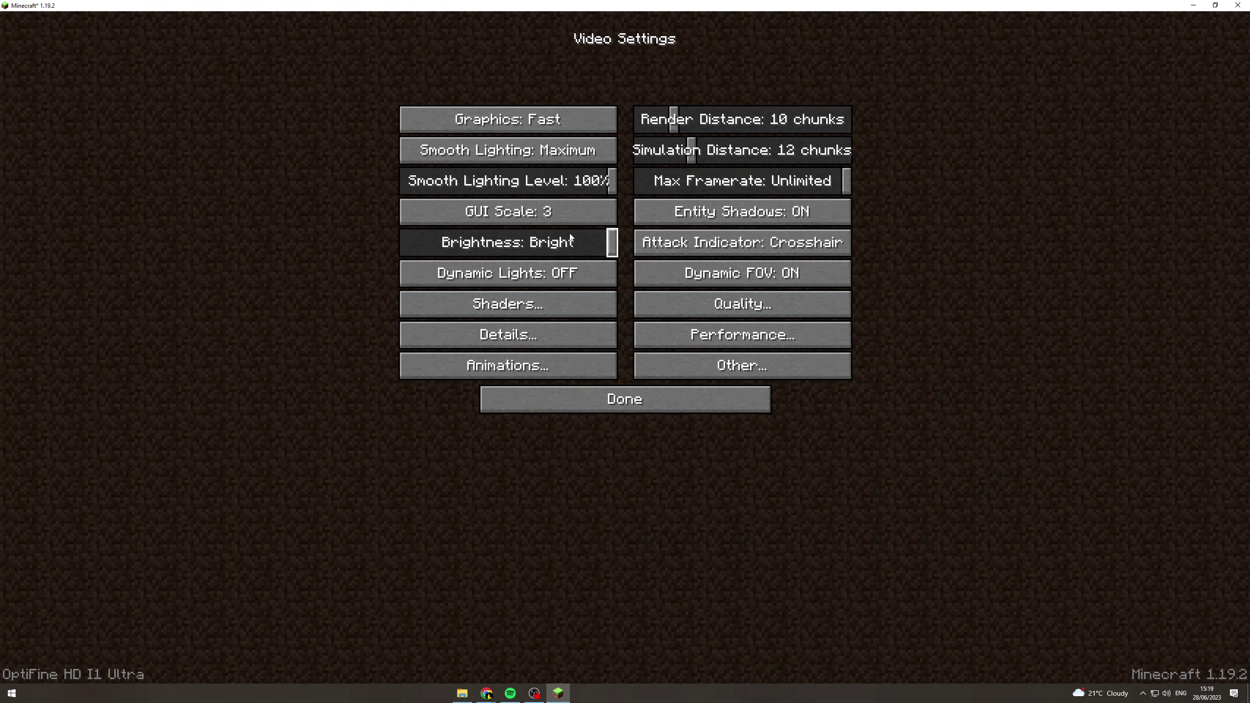
click(510, 304)
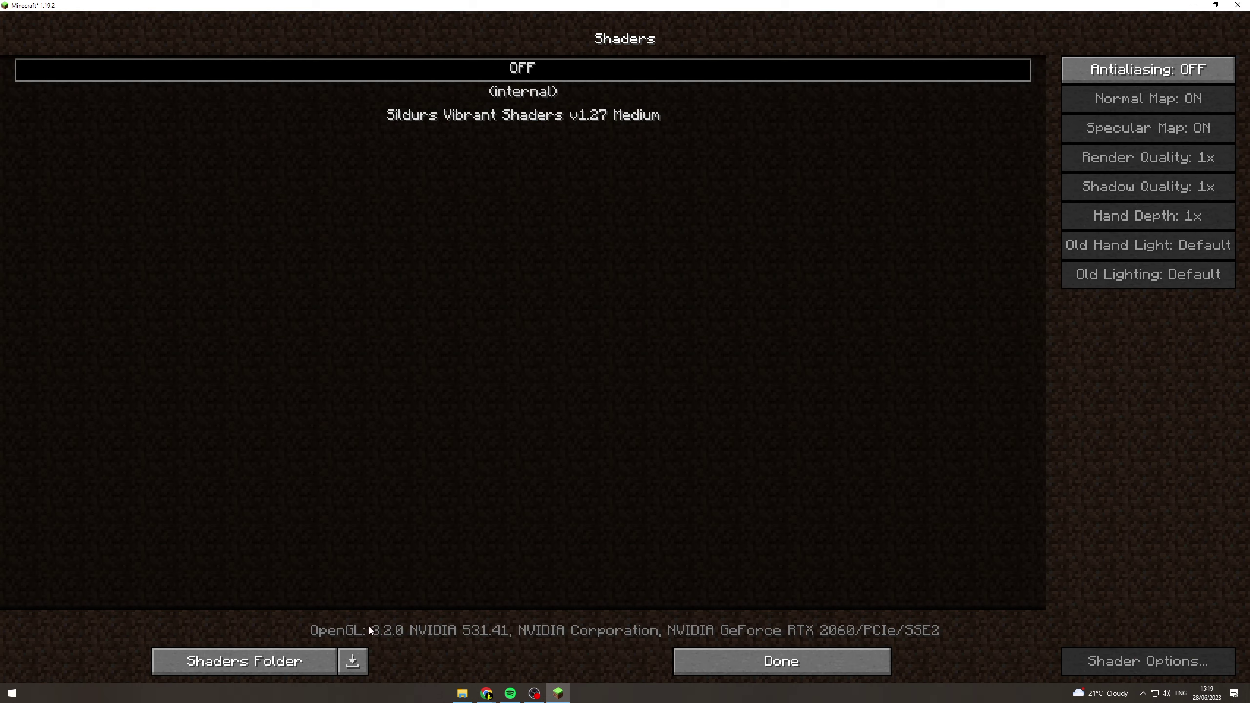
Open the game's shaderpacks folder, inspect the contents of the Sildurs Vibrant Shaders v1.27 Medium folder, and return to the Shaders screen
click(304, 660)
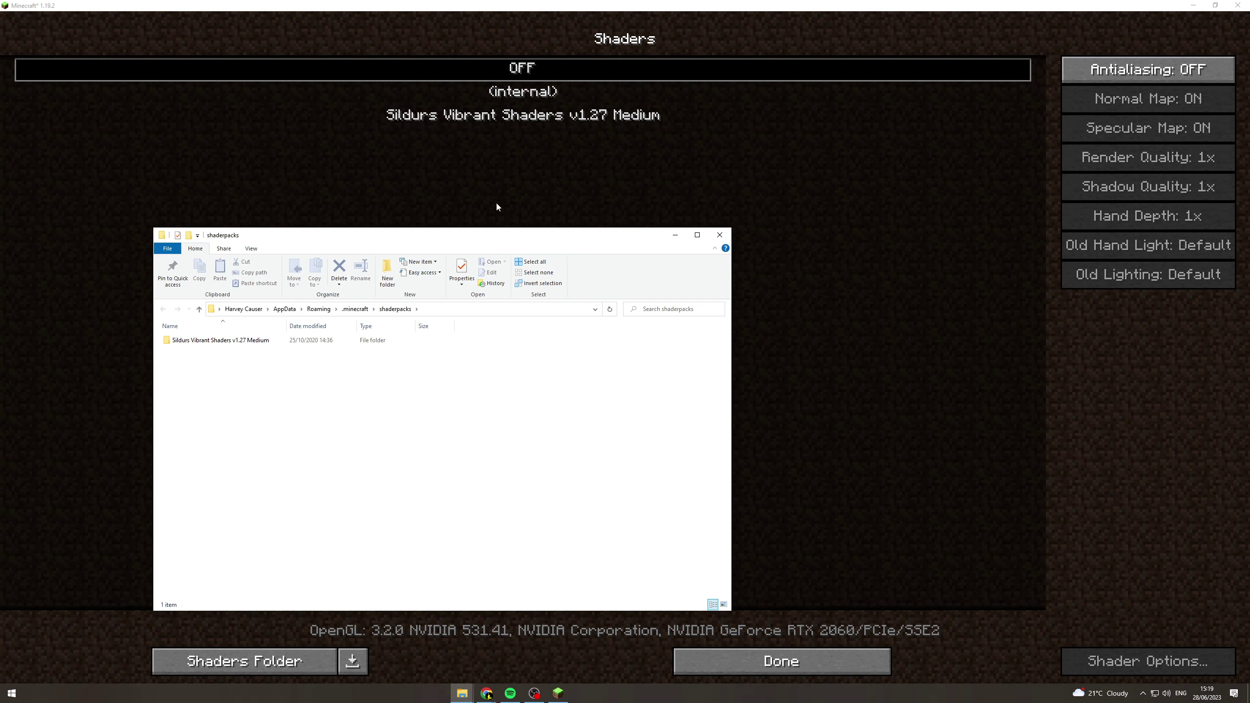
drag(495, 241, 522, 186)
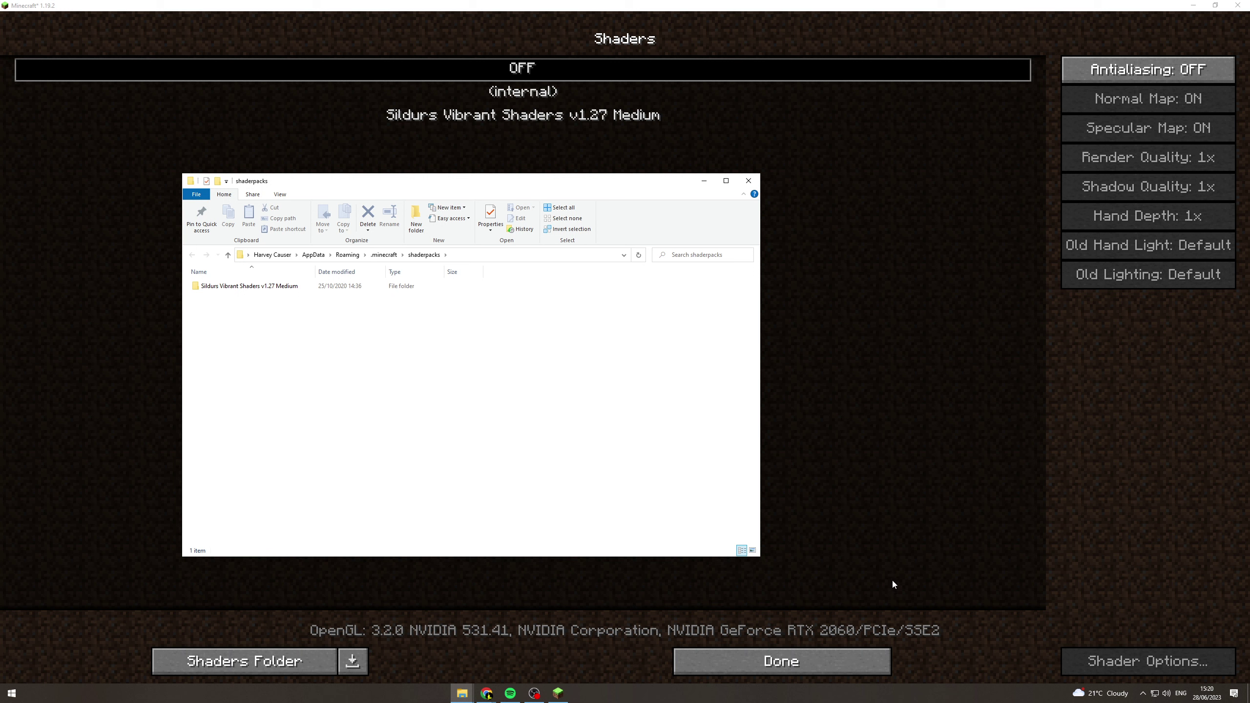
double_click(294, 286)
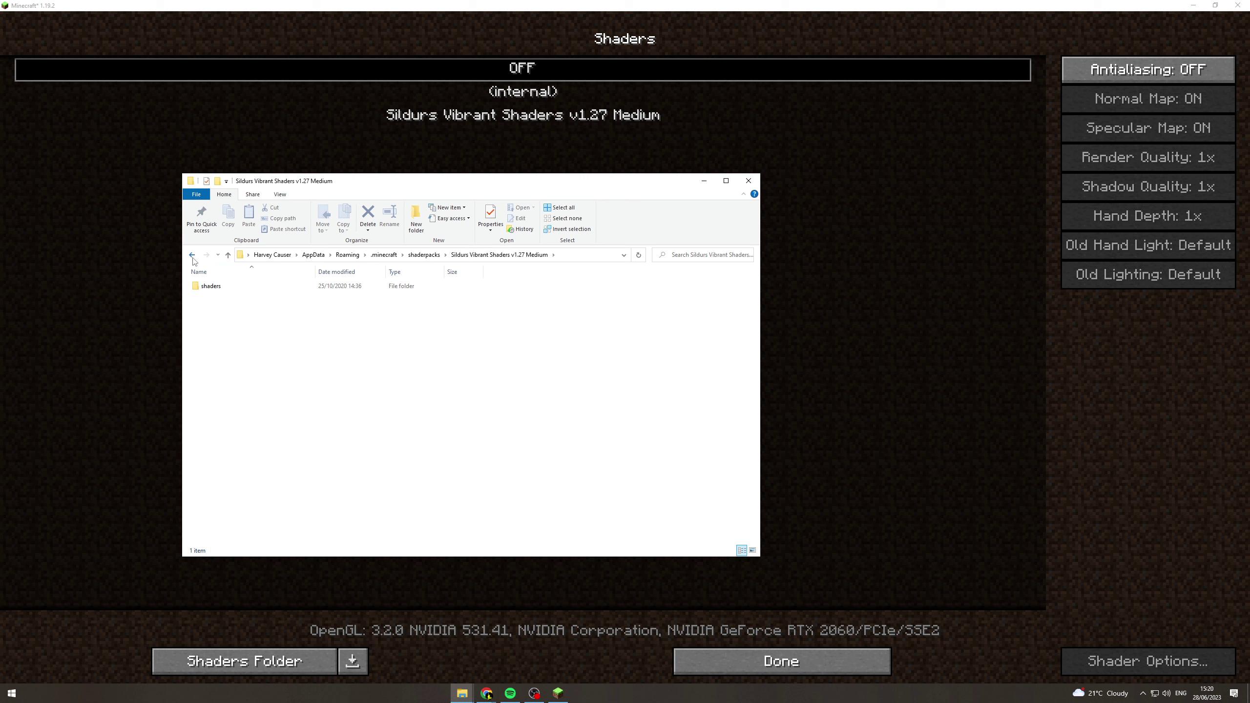
click(192, 255)
double_click(292, 287)
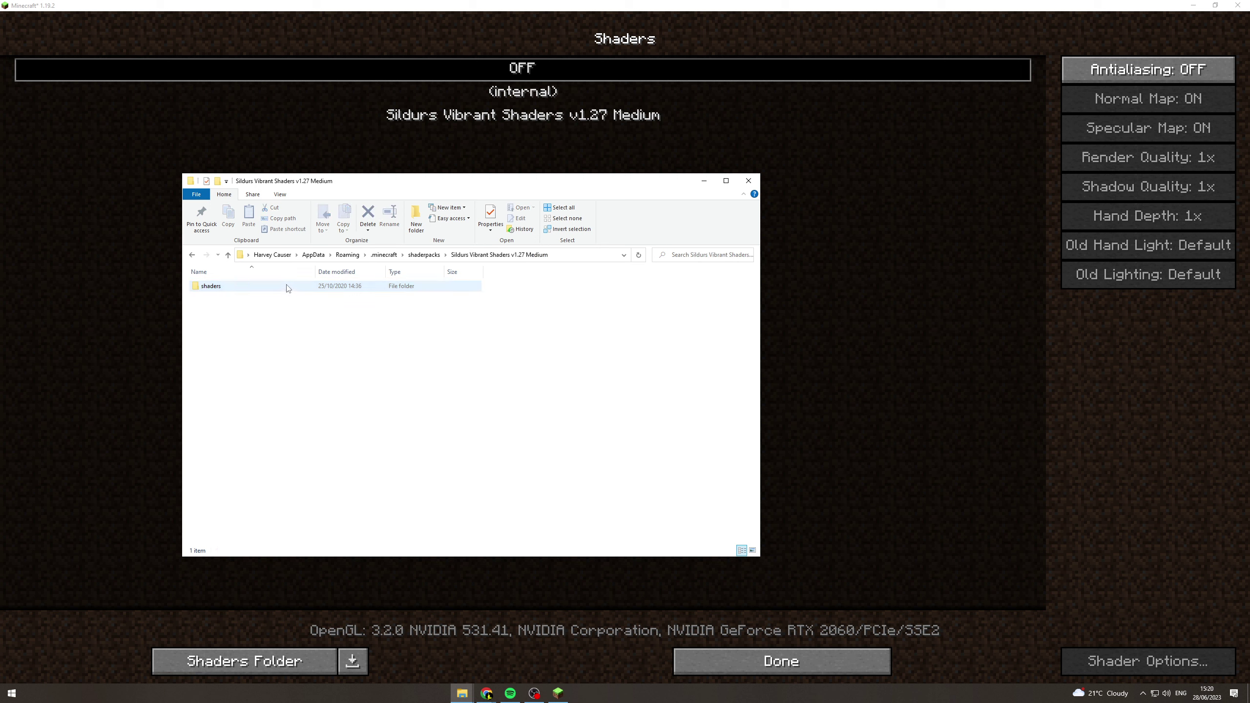
key(alt+Left)
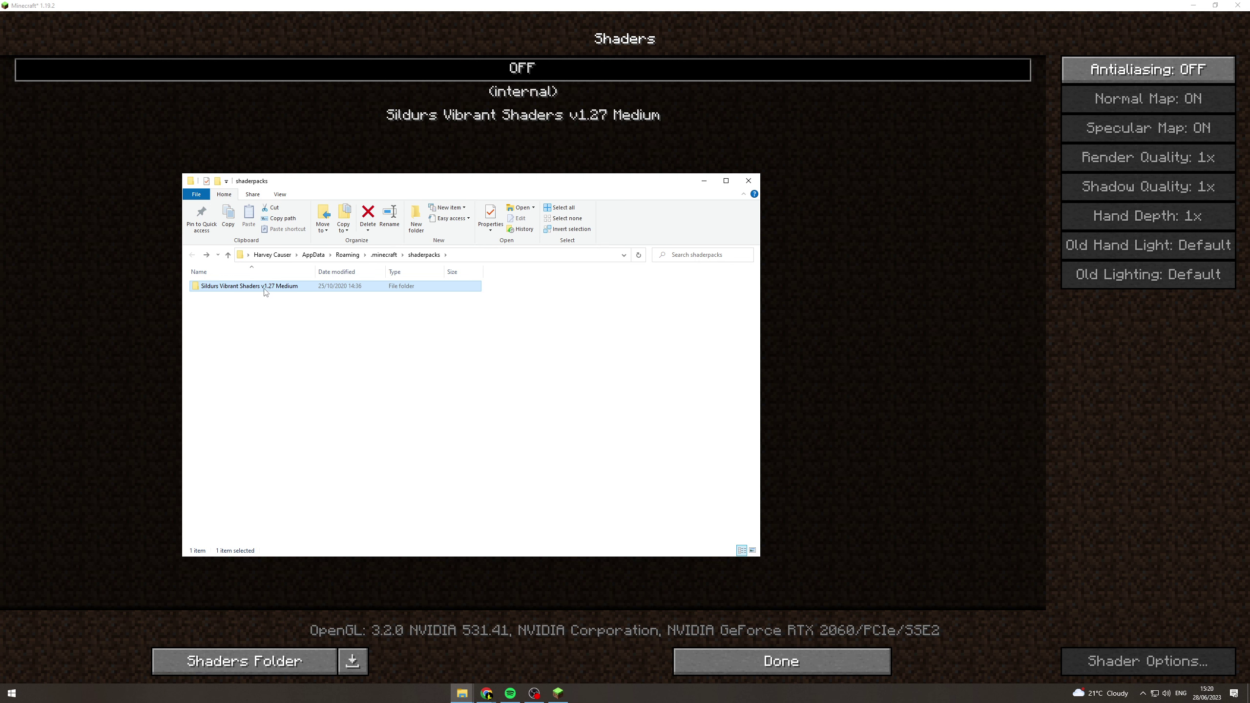
click(760, 156)
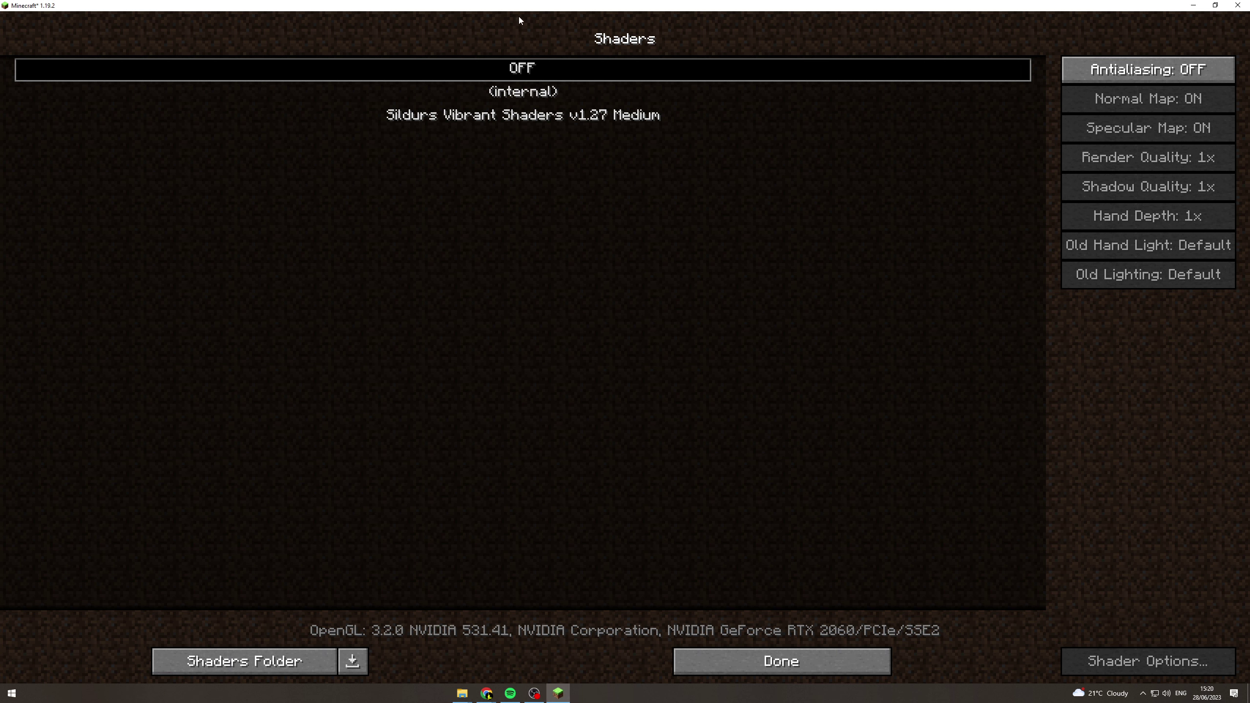
Enable the Sildurs Vibrant Shaders v1.27 Medium pack and exit the settings to the title screen
click(511, 116)
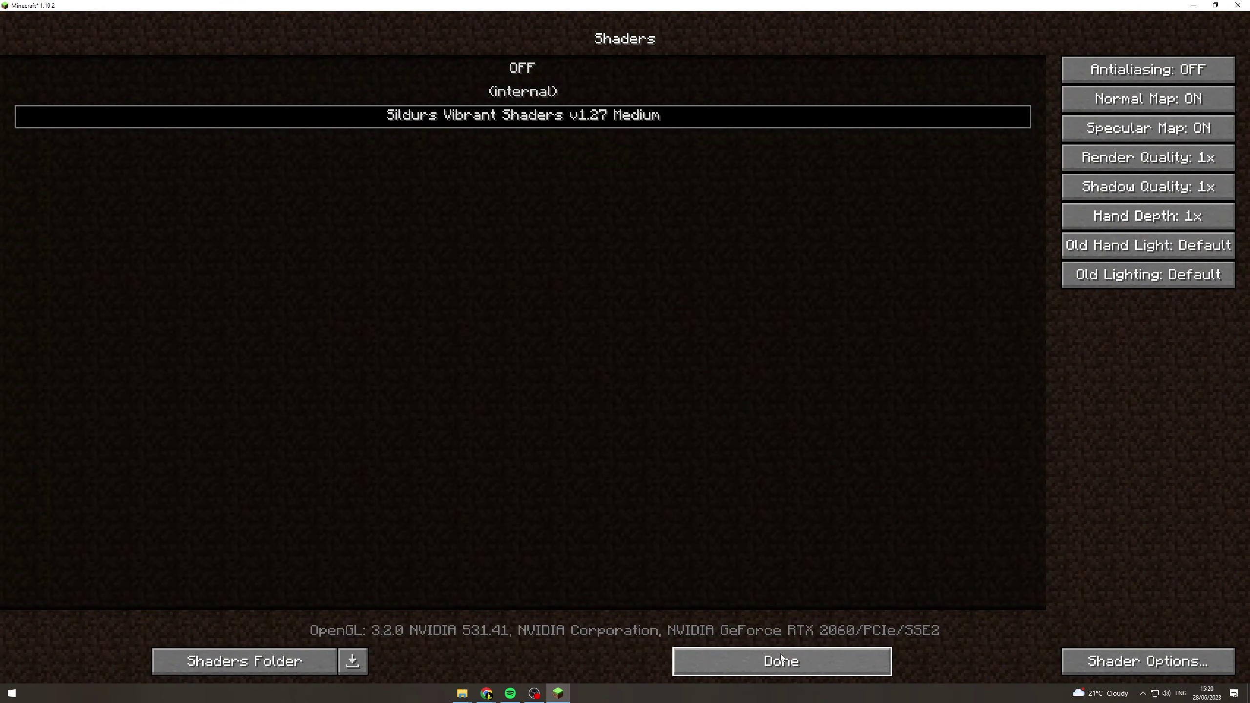
click(782, 658)
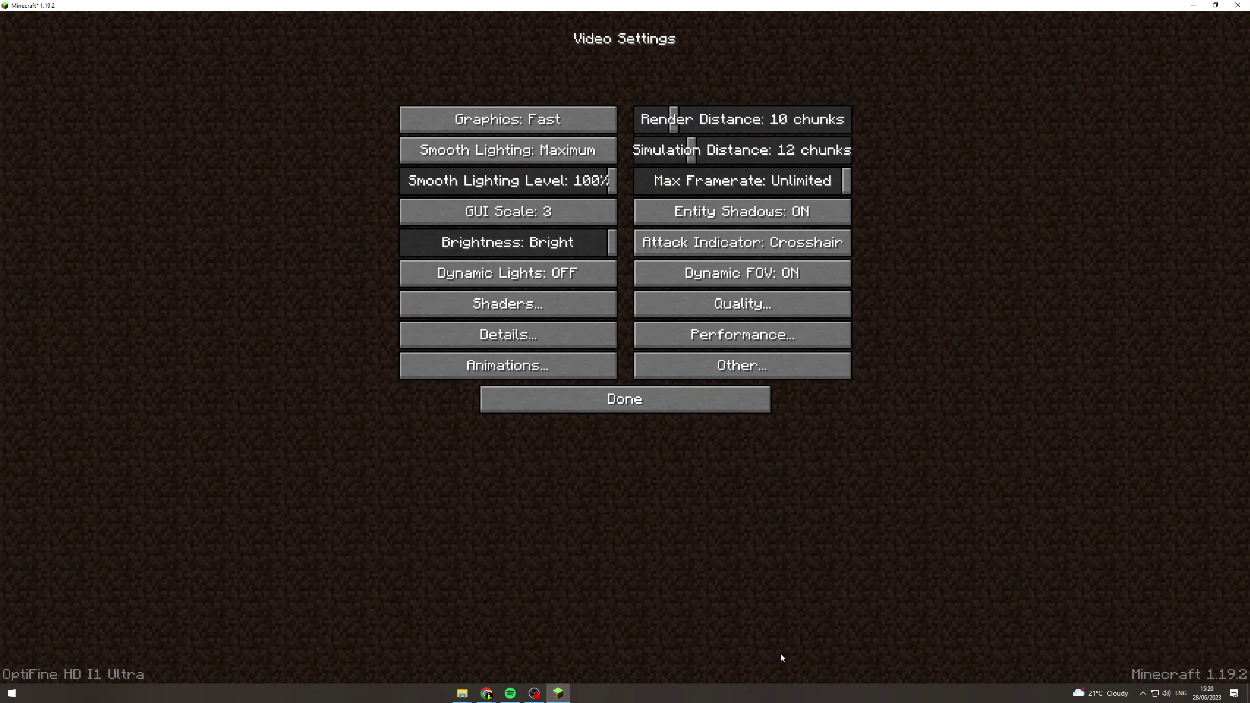
click(673, 397)
click(676, 385)
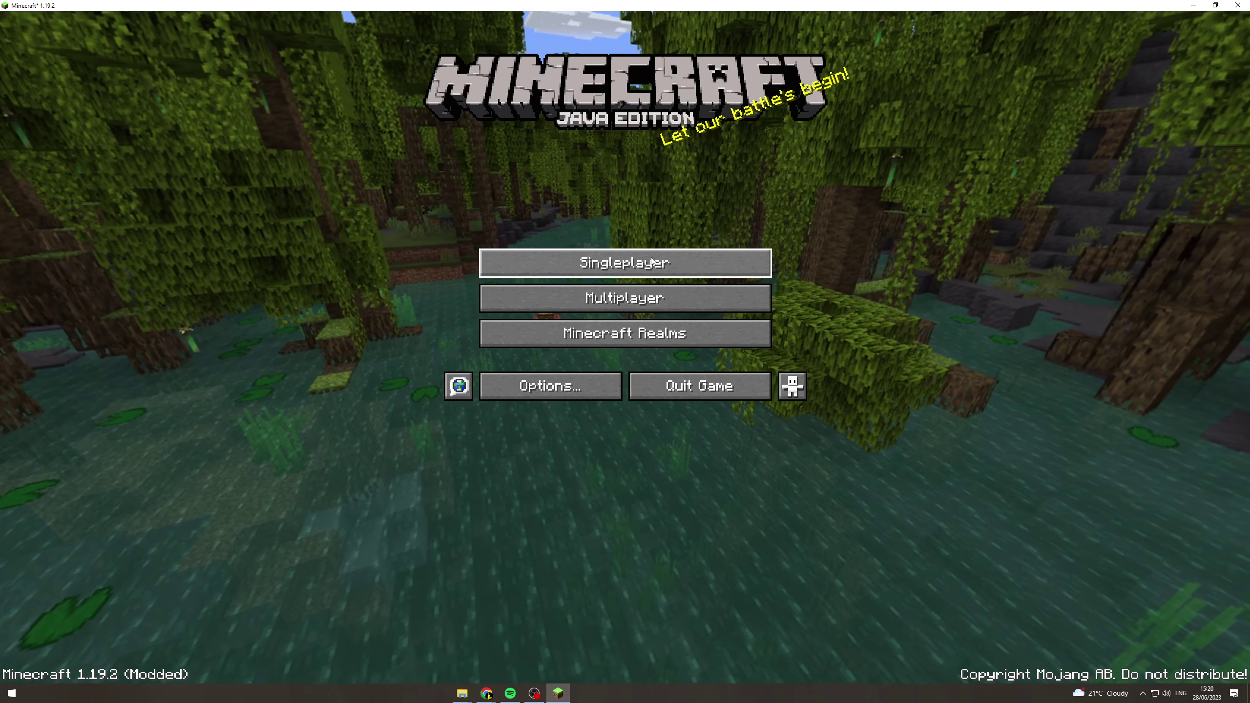
Load the singleplayer Survival Mode world dated 06/05/2023, 22:05 from the saved worlds
click(651, 261)
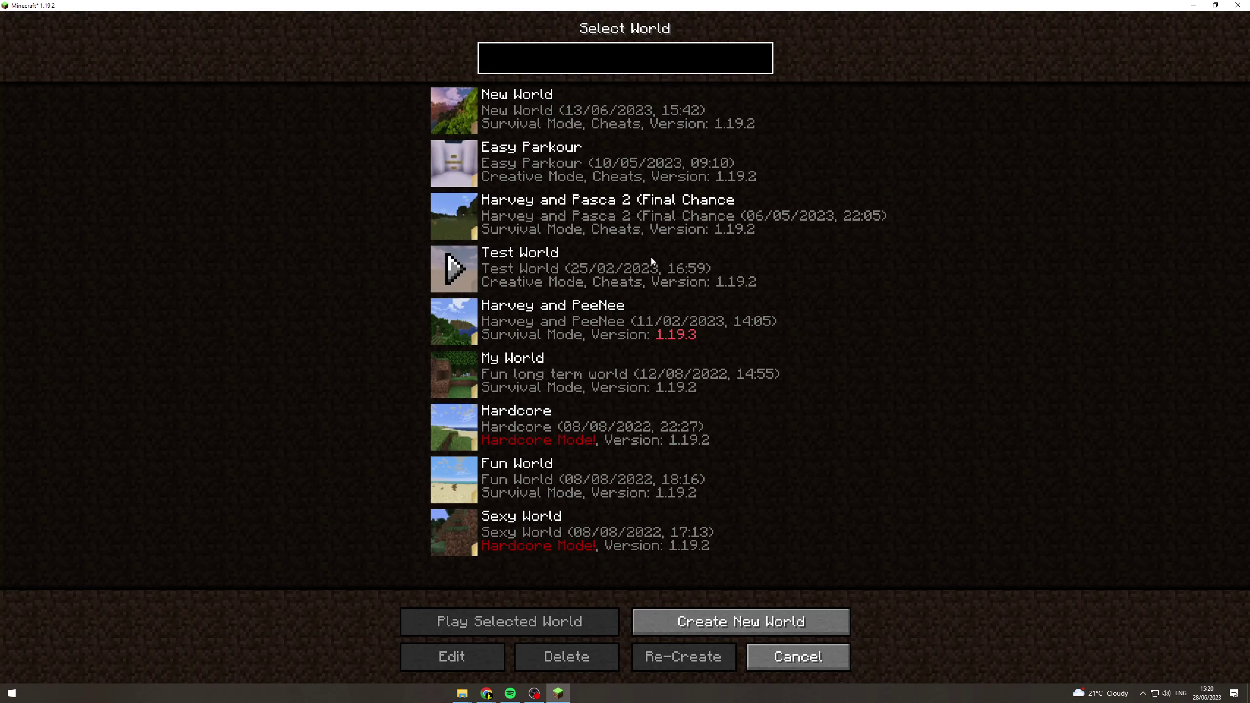
click(615, 105)
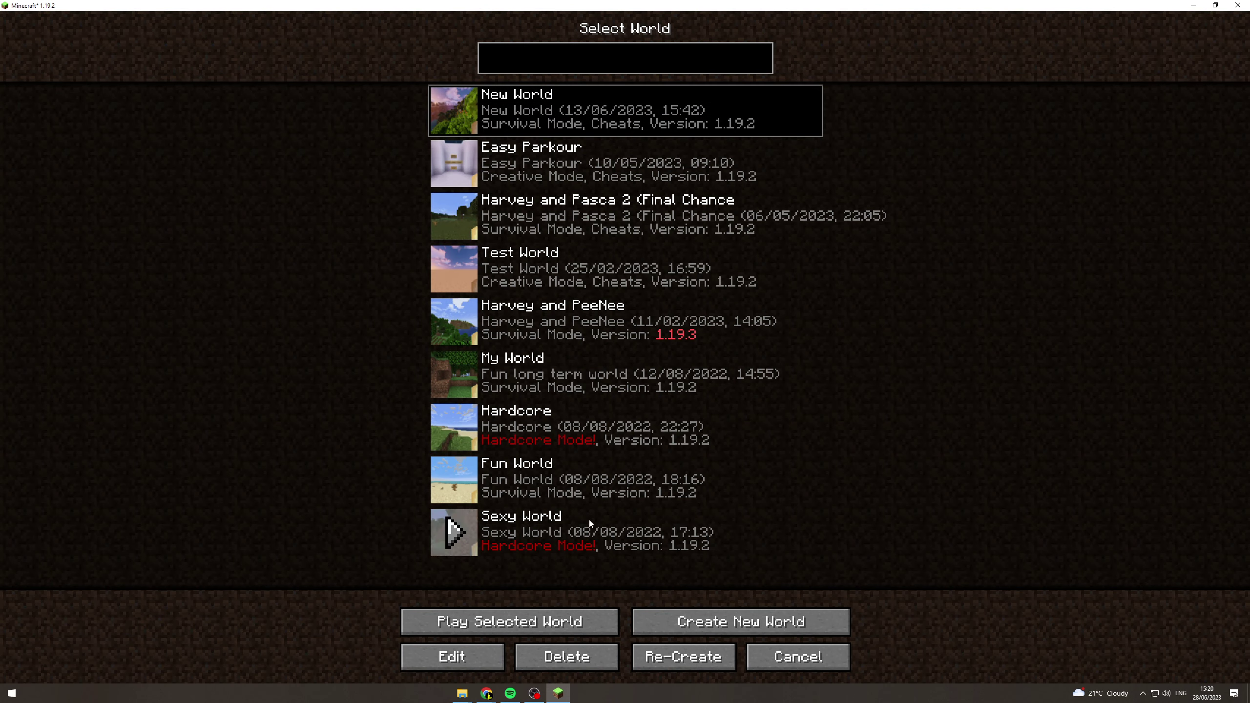
click(678, 210)
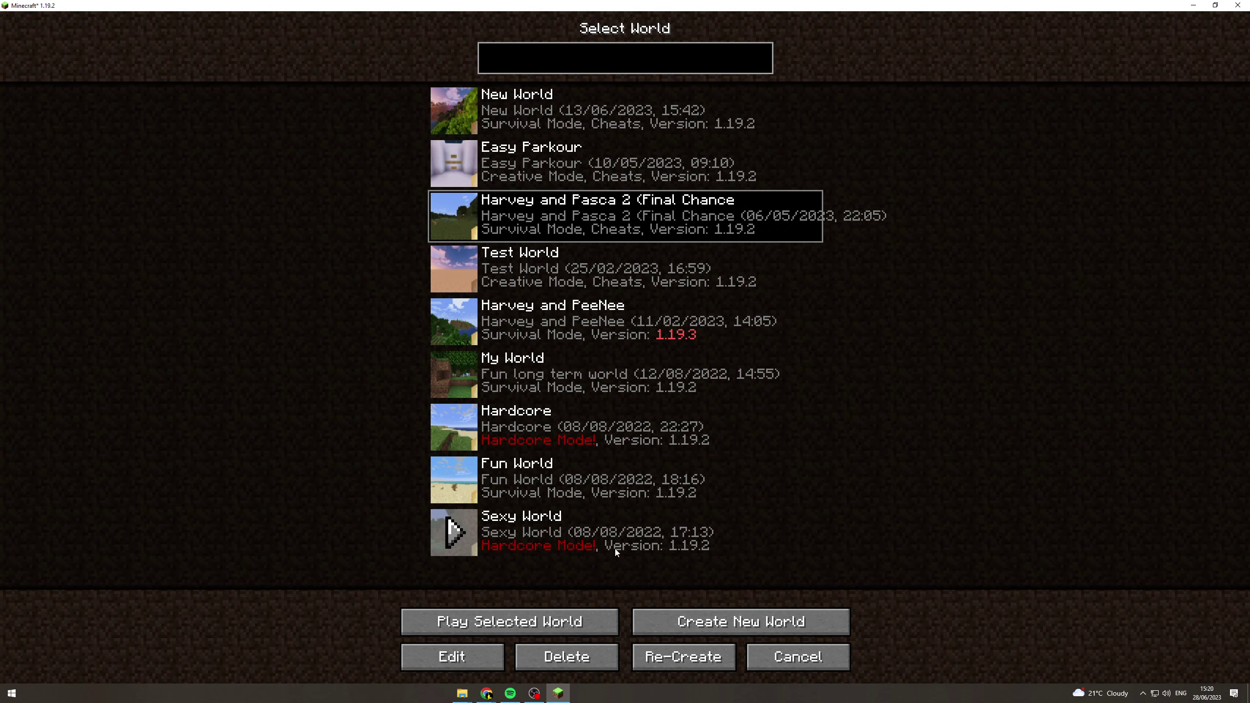
click(592, 620)
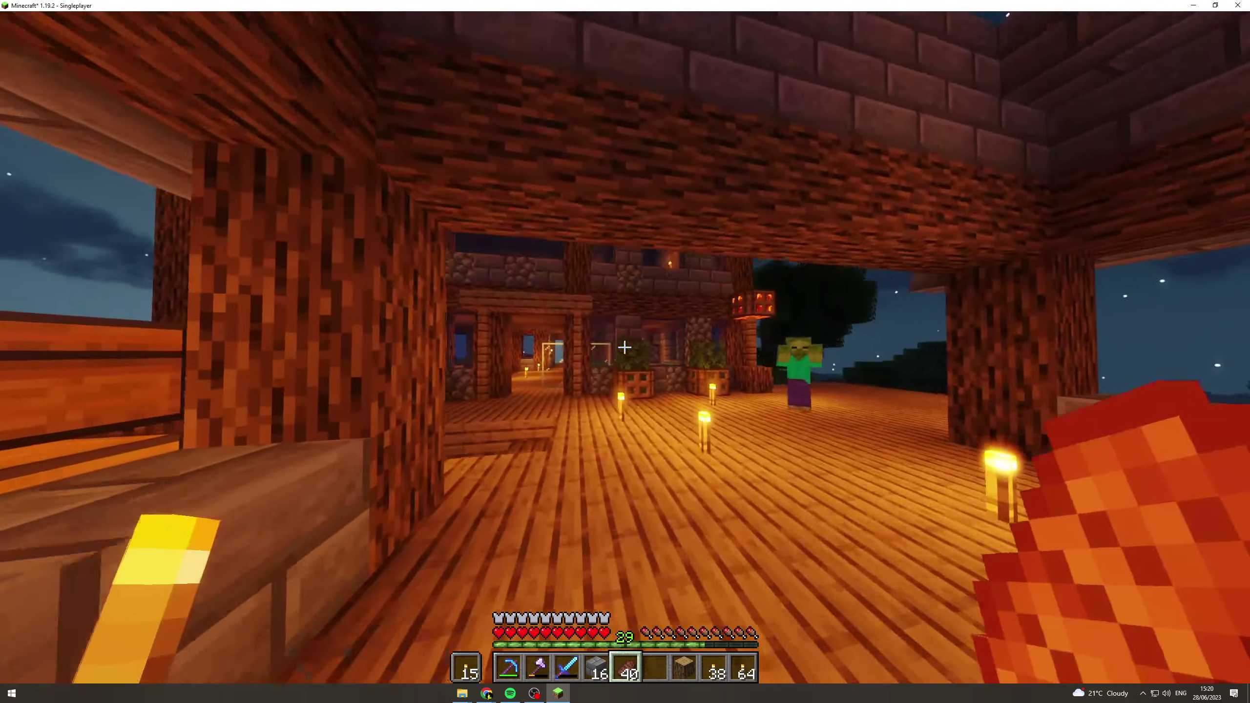
Equip the sword from hotbar slot 3, attack the zombie while viewing the shaders around the wooden deck, and pause the game
key(3)
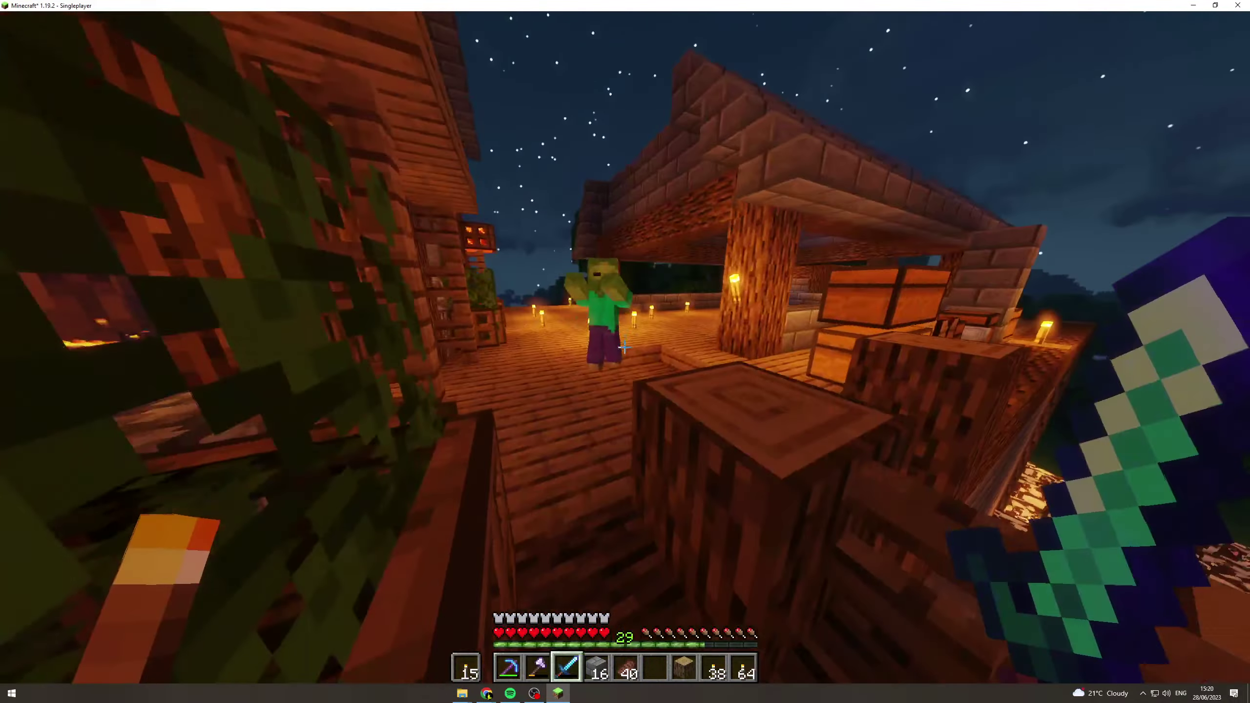
click(624, 348)
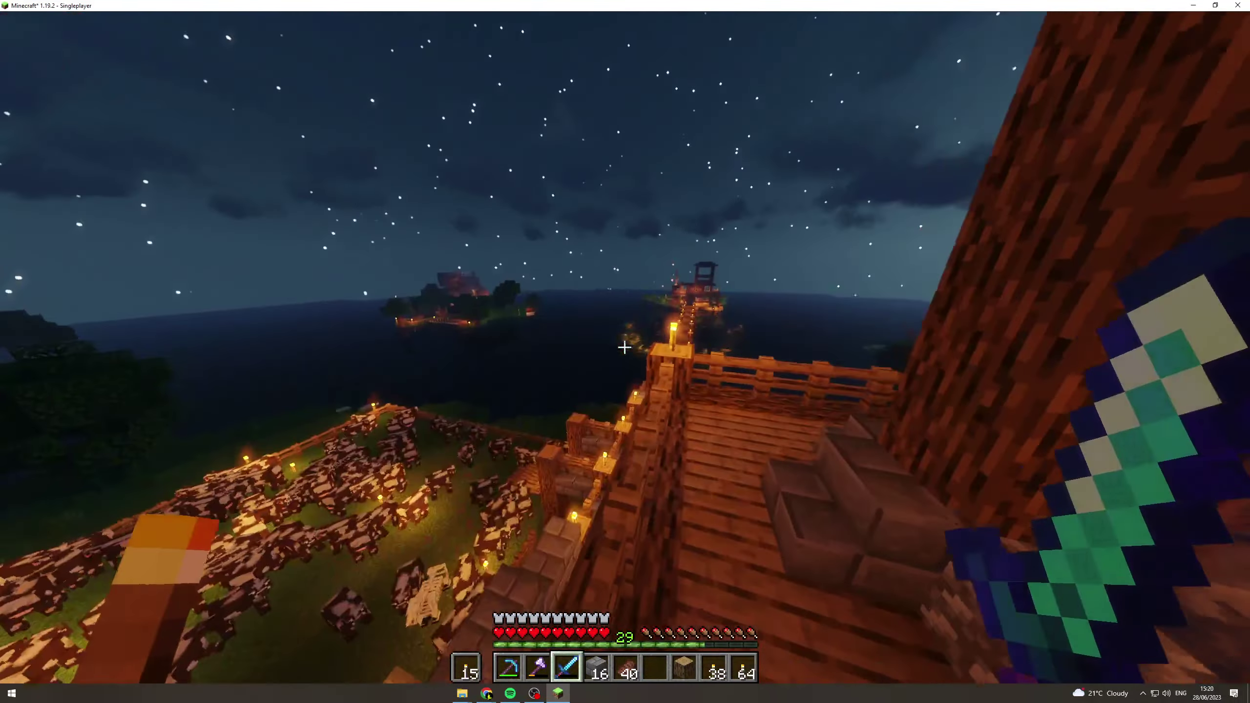
key(Escape)
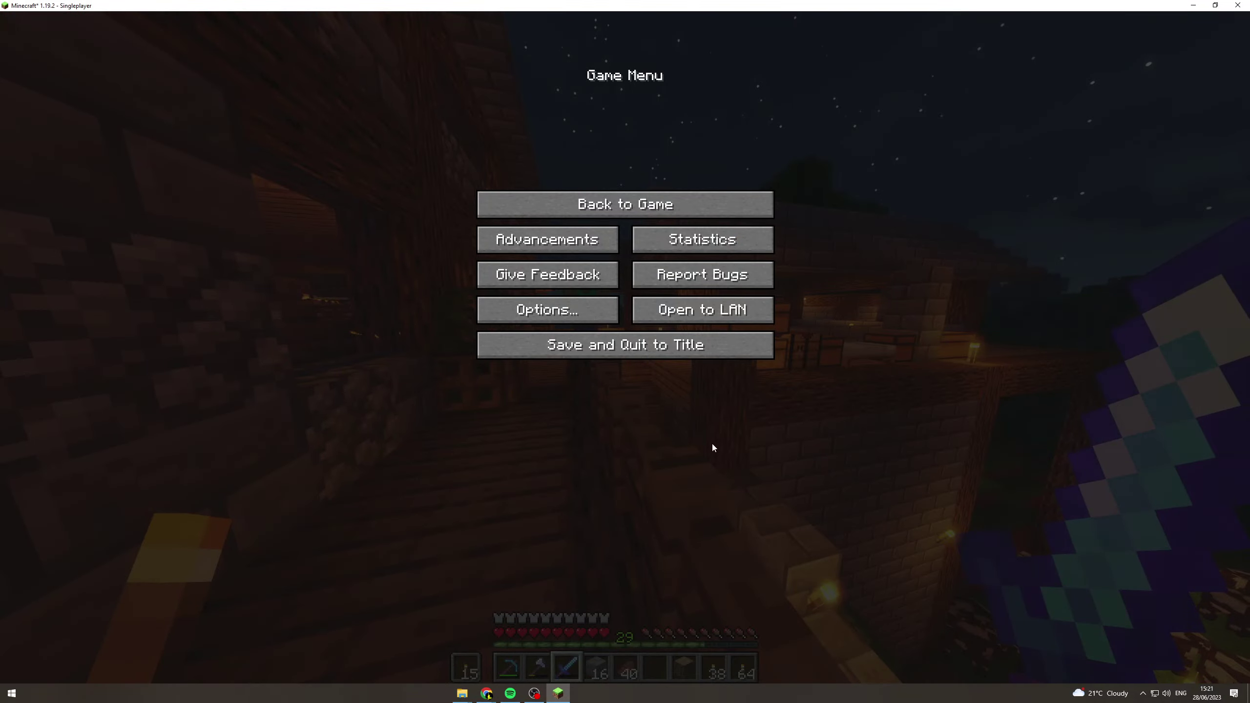